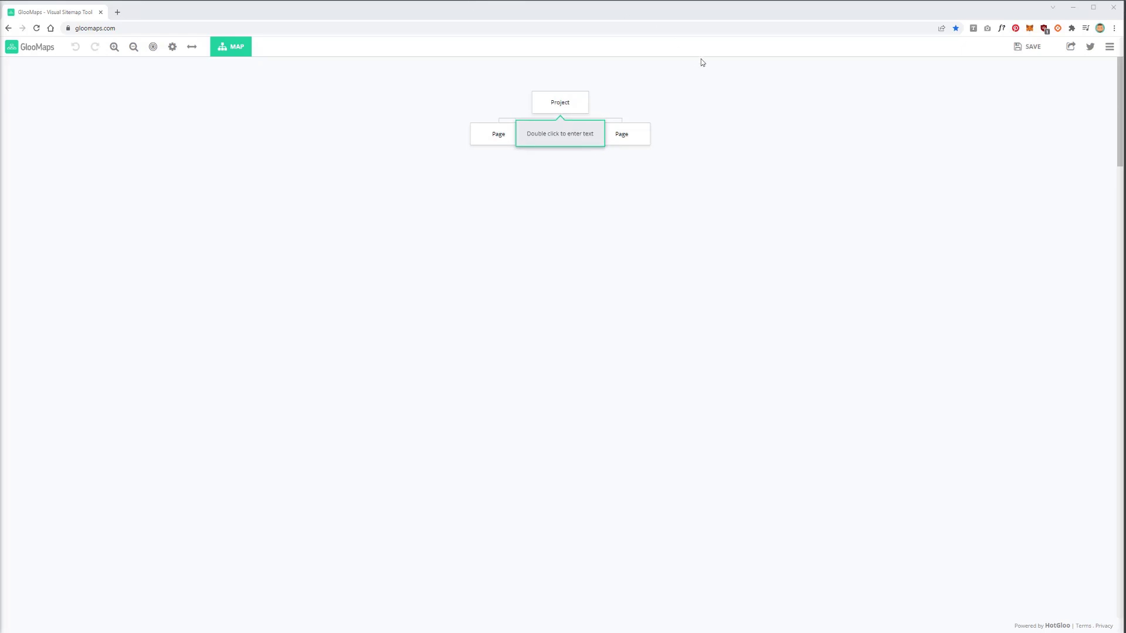
# Set the background colour of the Project box to #eb5959
pyautogui.click(548, 102)
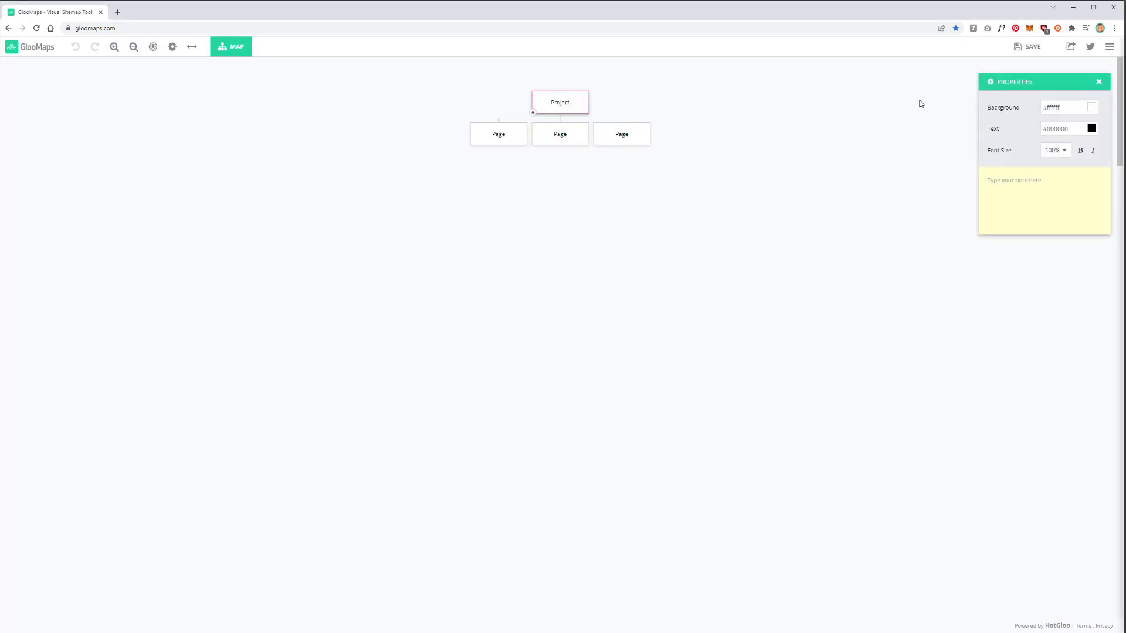
pyautogui.moveTo(1068, 82); pyautogui.dragTo(786, 94)
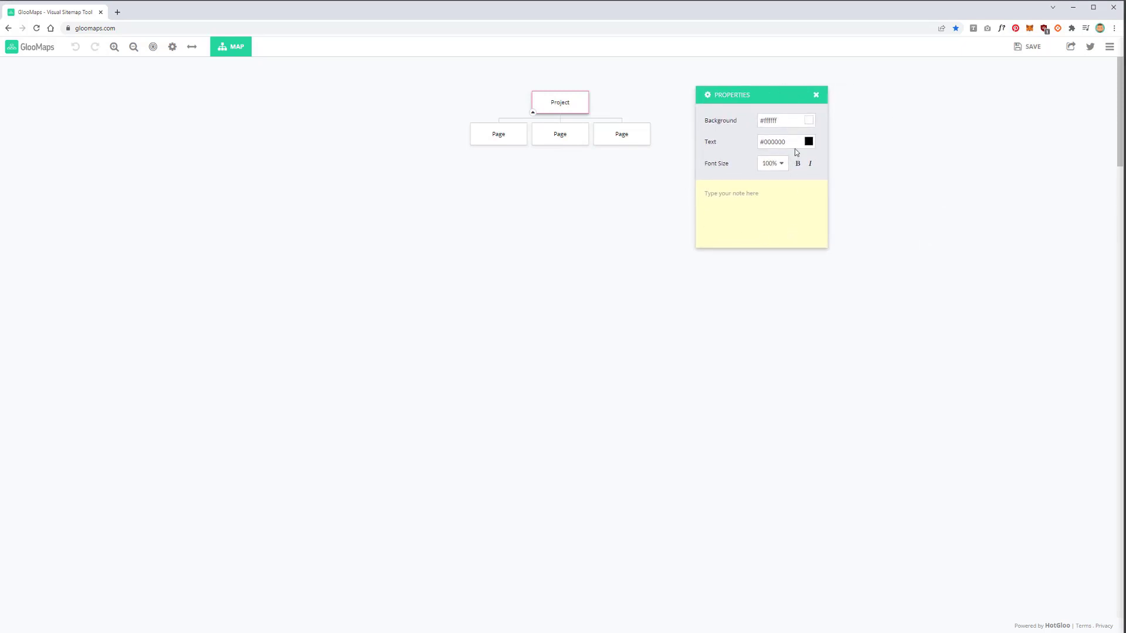
pyautogui.click(809, 120)
pyautogui.moveTo(789, 151); pyautogui.dragTo(786, 159)
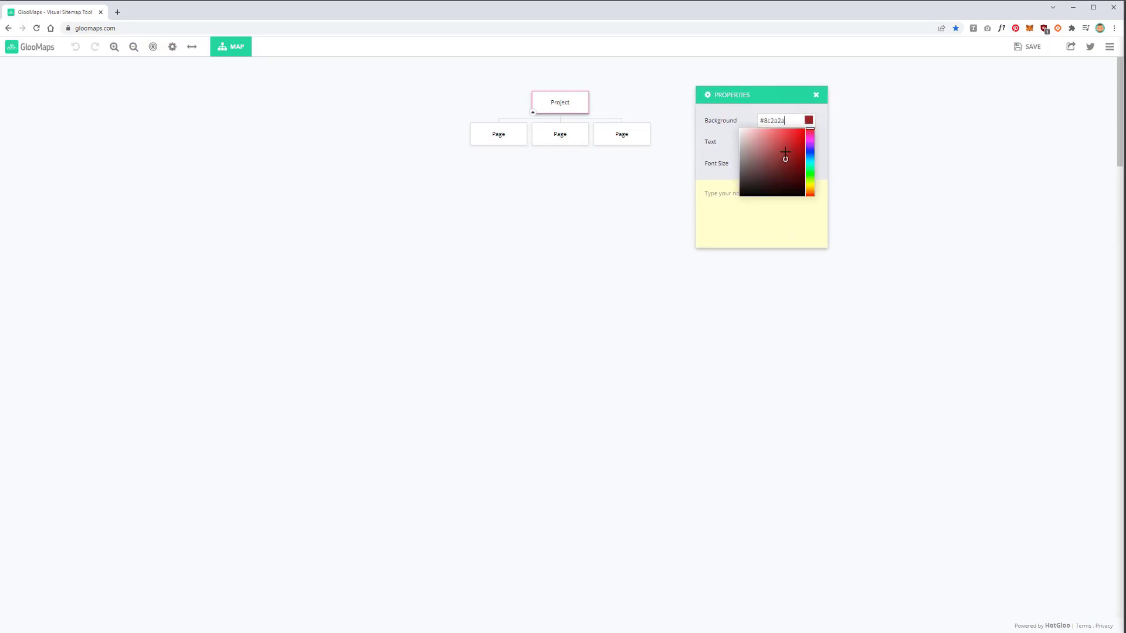
pyautogui.click(780, 134)
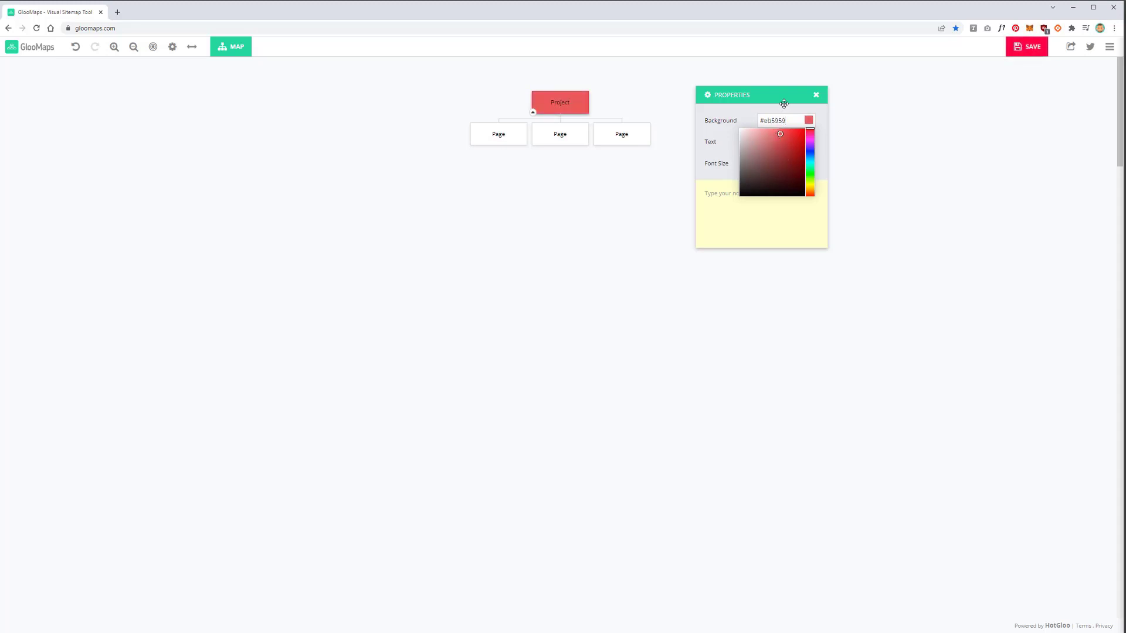
pyautogui.click(733, 131)
# Set the Project box's text colour to white (#ffffff) and its font size to 140%
pyautogui.click(763, 141)
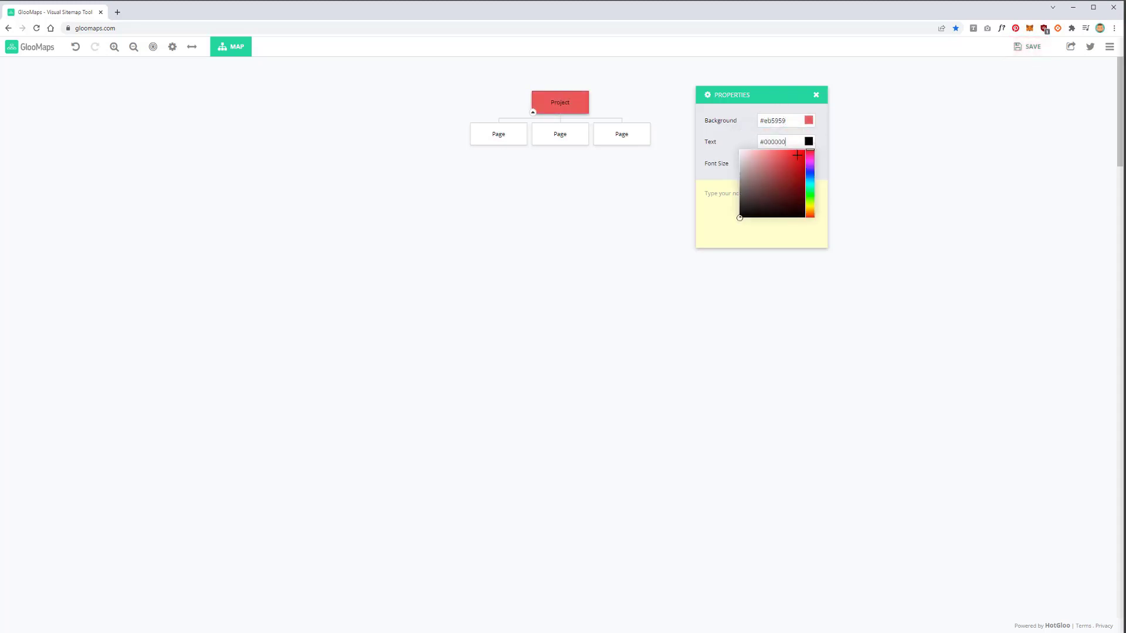
pyautogui.click(740, 144)
pyautogui.click(781, 164)
pyautogui.click(769, 220)
# Try bold and italic formatting on the Project box's text
pyautogui.click(799, 164)
pyautogui.click(798, 165)
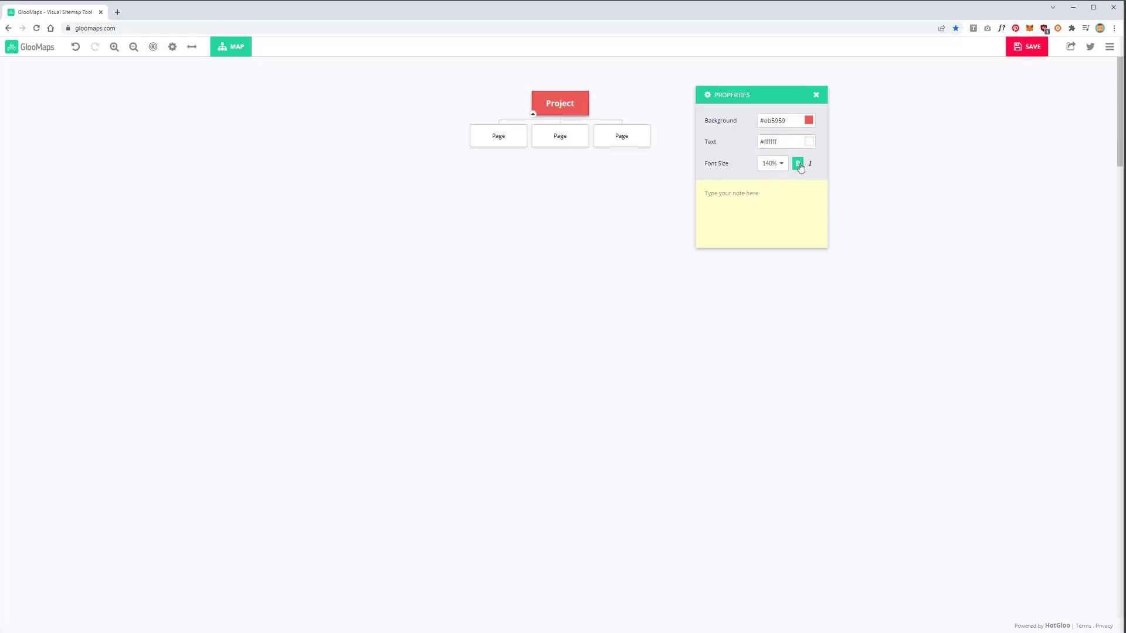
pyautogui.click(812, 166)
pyautogui.click(811, 166)
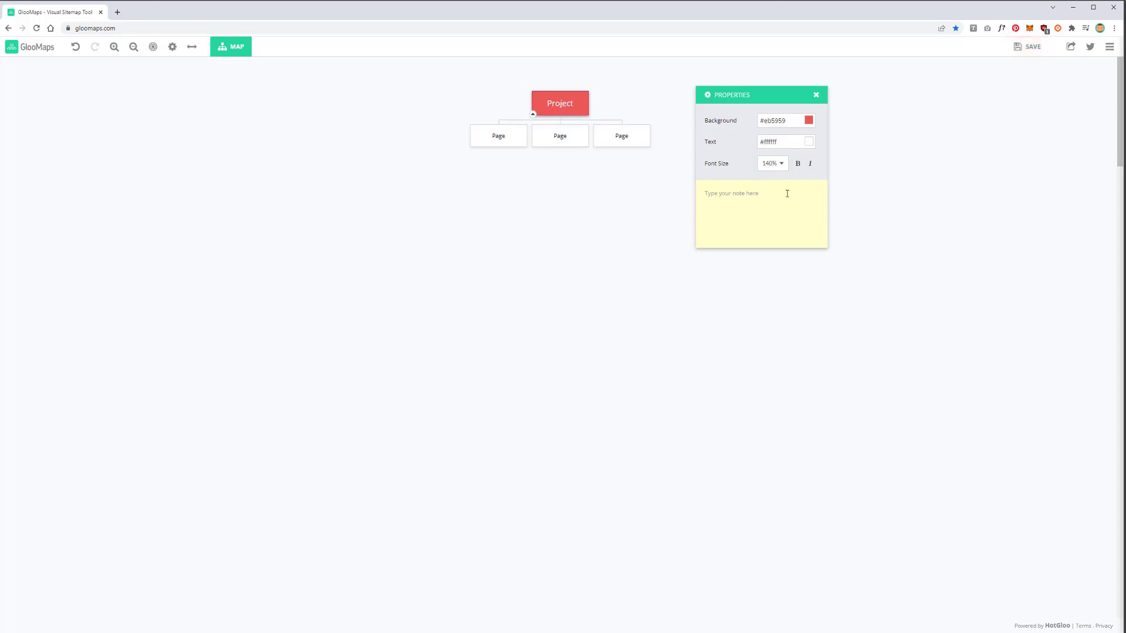
# Save the sitemap so that notes can be added to the Project box
pyautogui.click(781, 212)
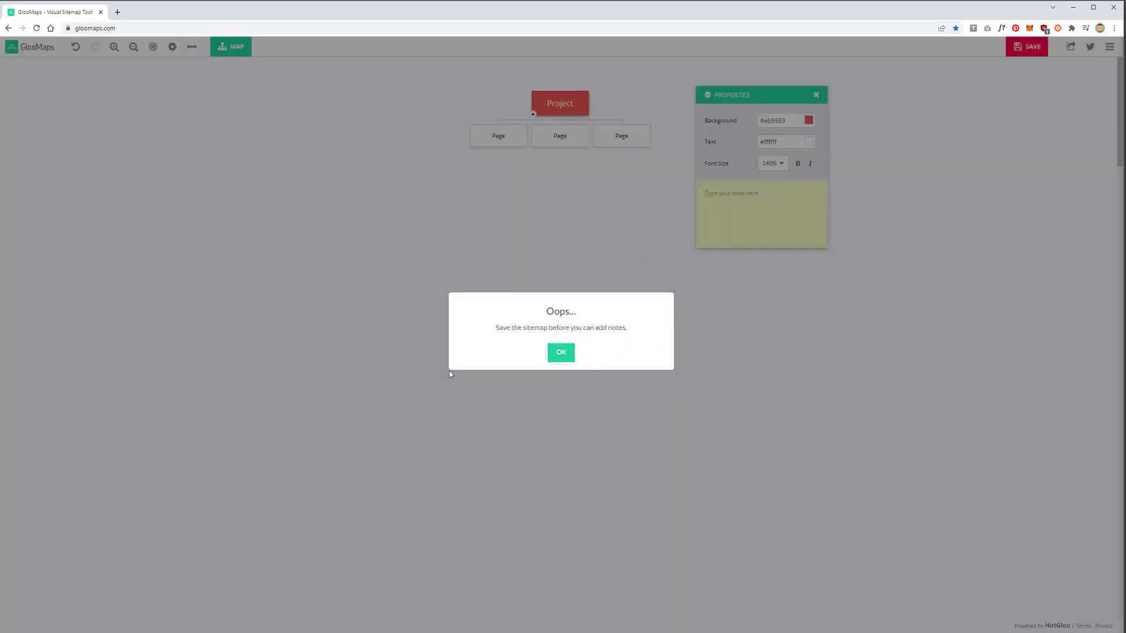
pyautogui.click(560, 353)
pyautogui.click(1027, 46)
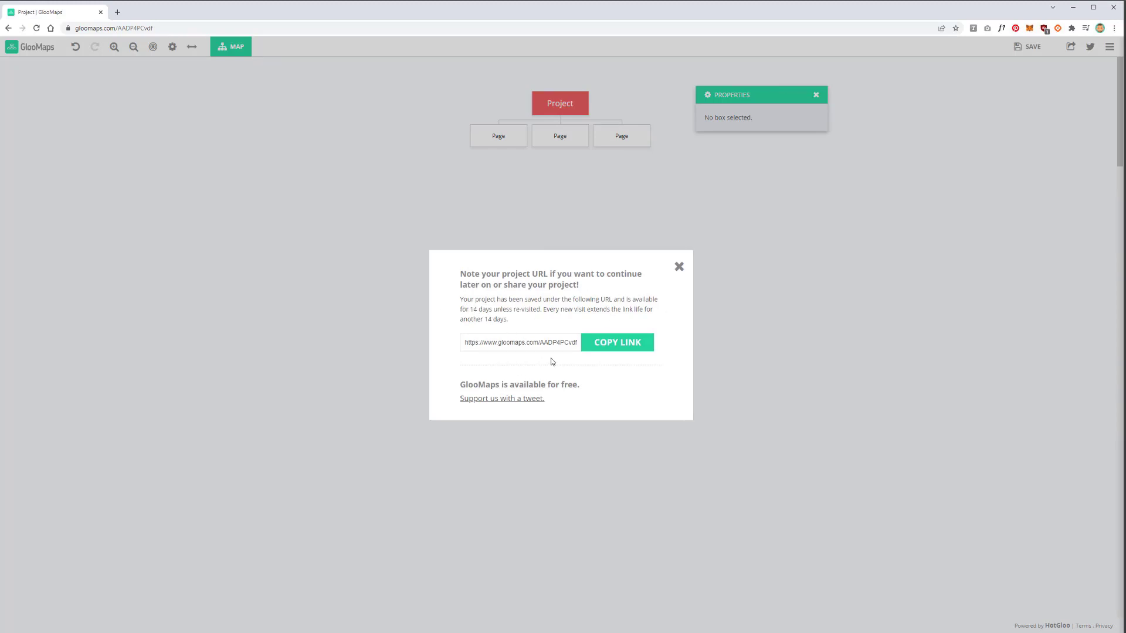
pyautogui.click(679, 267)
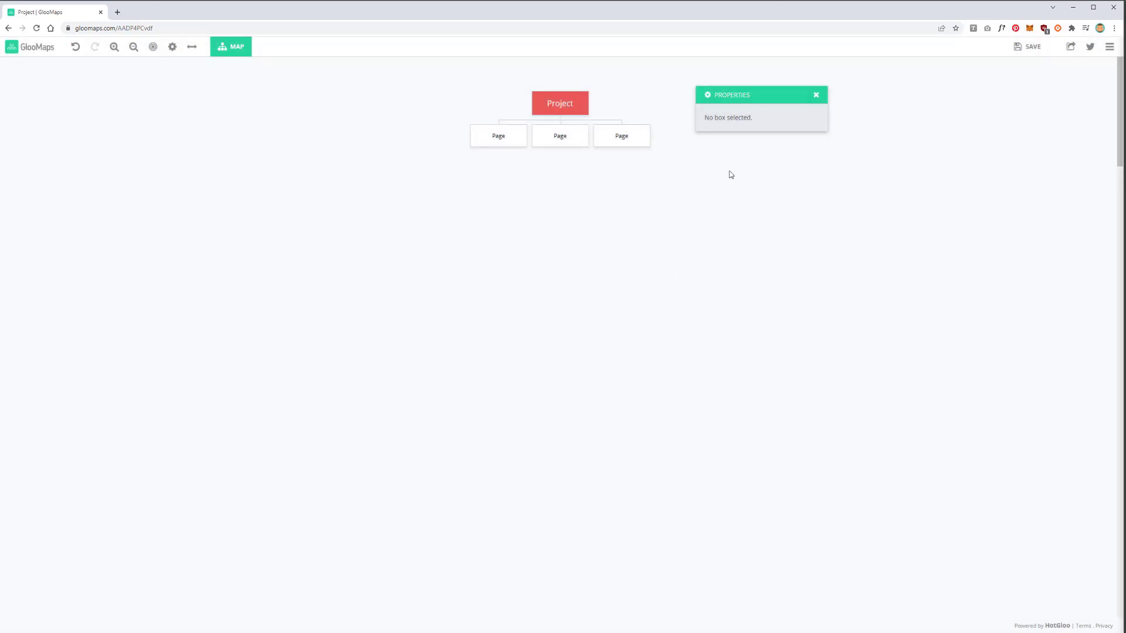
# Add the note "attention, page indispensable" to the Project box
pyautogui.click(555, 100)
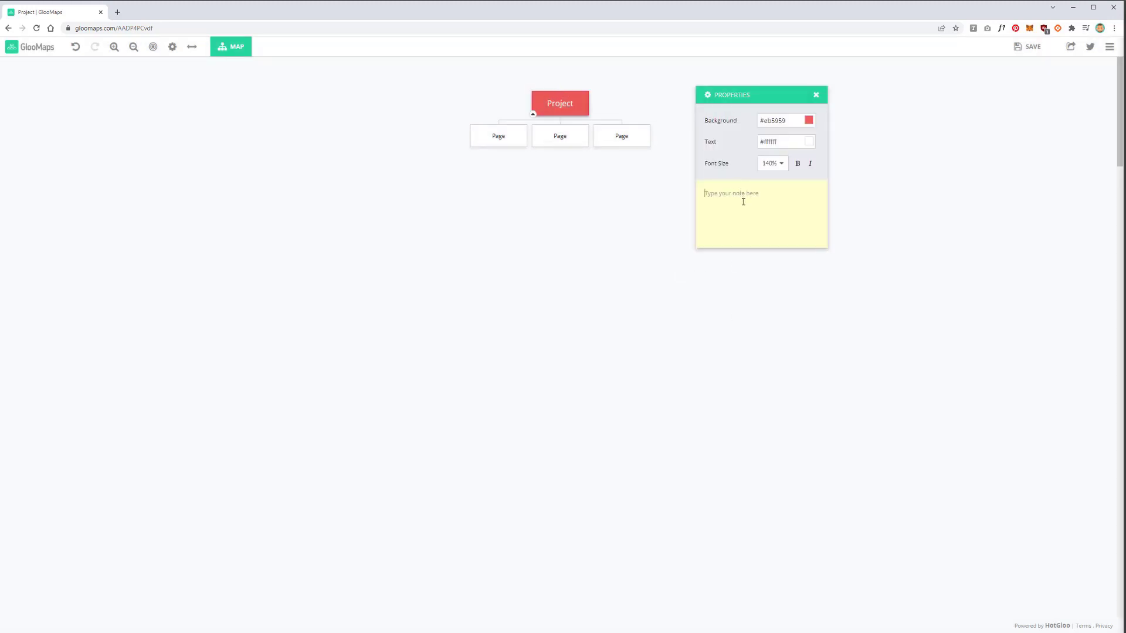
pyautogui.click(740, 213)
pyautogui.write('Ih')
pyautogui.press('BackSpace')
pyautogui.write('at')
pyautogui.click(623, 238)
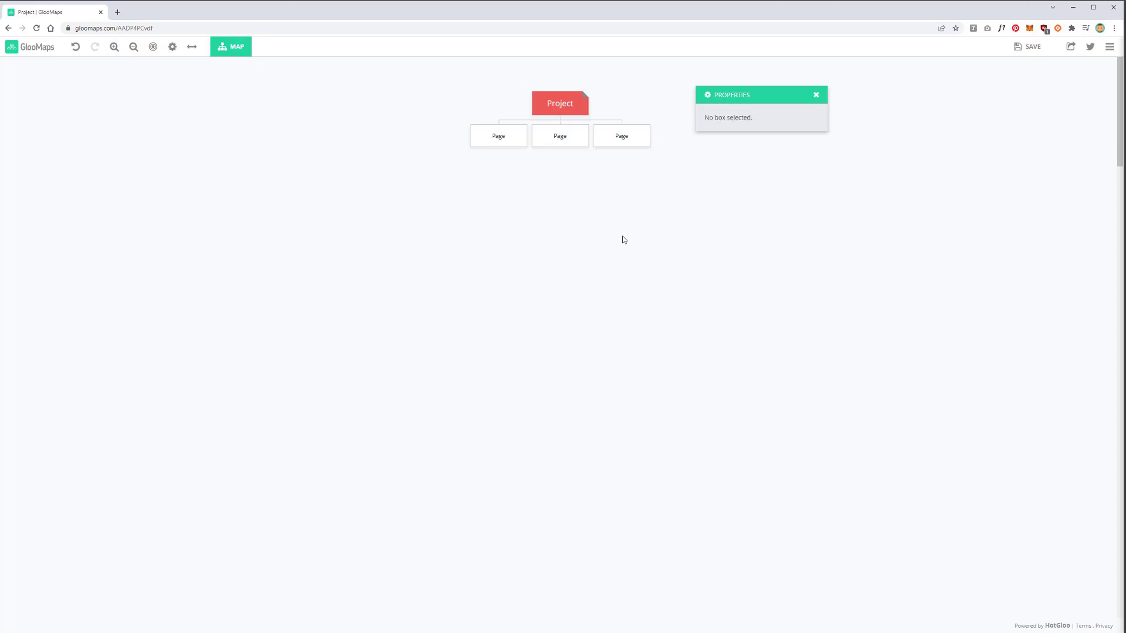
# Collapse and re-expand the pages under the Project box
pyautogui.click(549, 103)
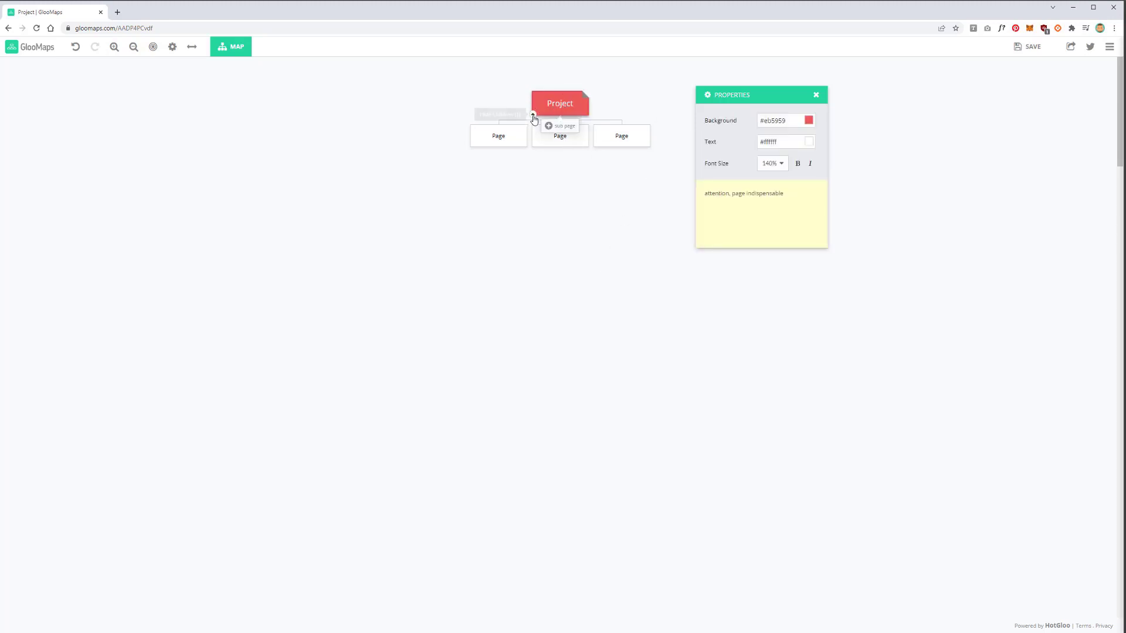
pyautogui.click(533, 116)
pyautogui.click(533, 116)
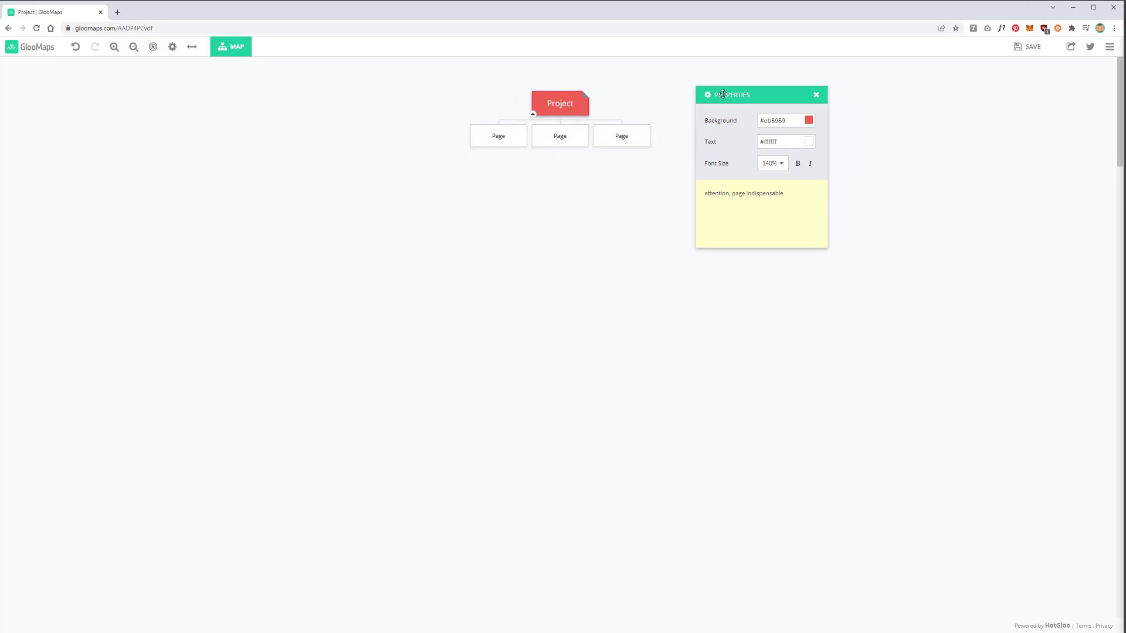
# Move the box properties window slightly away from the map and delete the leftmost page under Project
pyautogui.moveTo(777, 92); pyautogui.dragTo(818, 84)
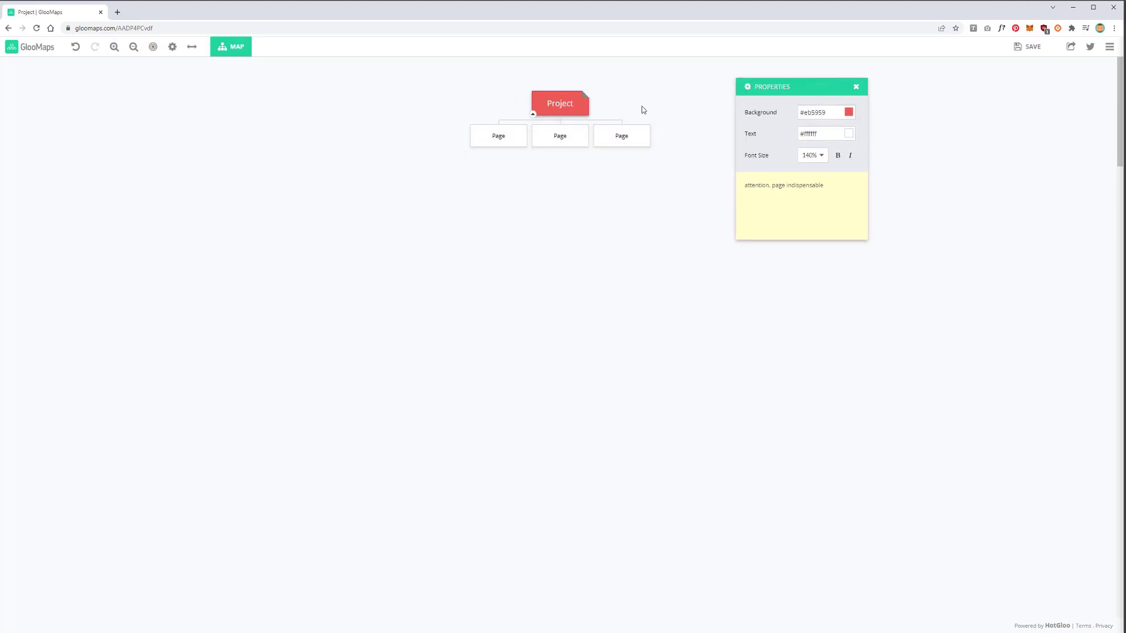
pyautogui.click(502, 134)
pyautogui.click(563, 135)
pyautogui.click(633, 138)
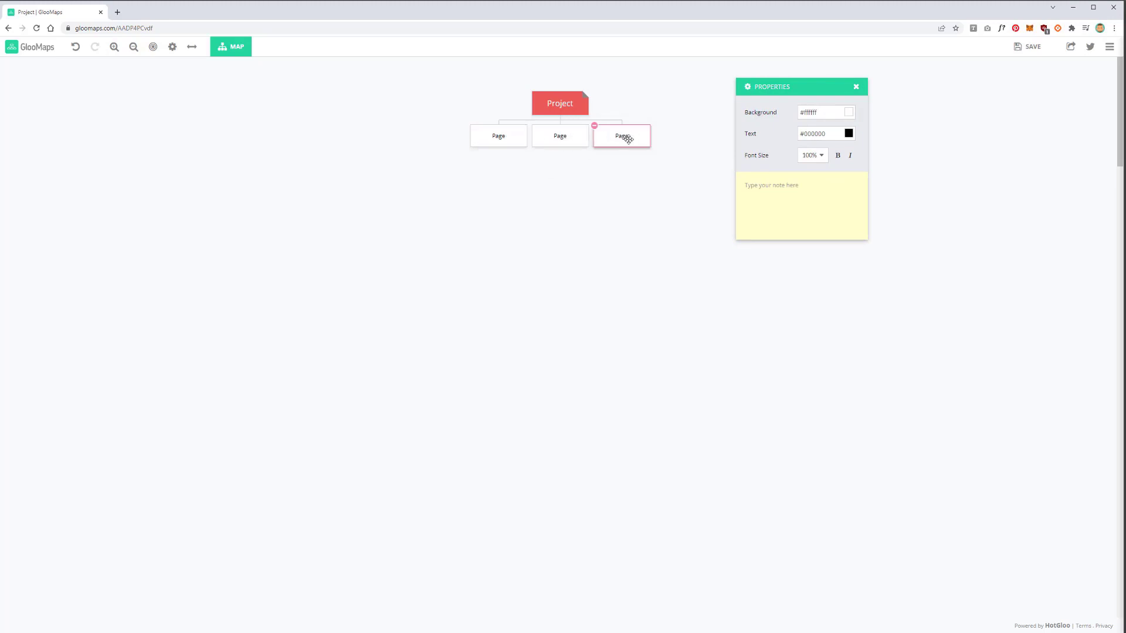
pyautogui.moveTo(511, 138)
pyautogui.mouseDown()
pyautogui.moveTo(369, 165)
pyautogui.moveTo(497, 156)
pyautogui.moveTo(498, 140)
pyautogui.mouseUp()
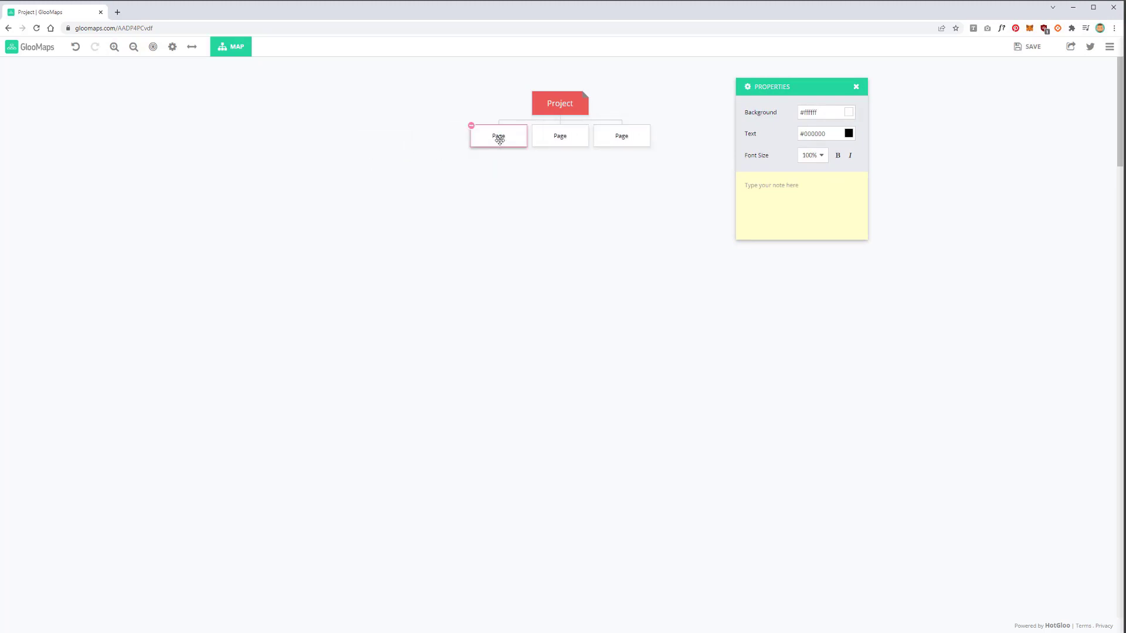
pyautogui.click(471, 126)
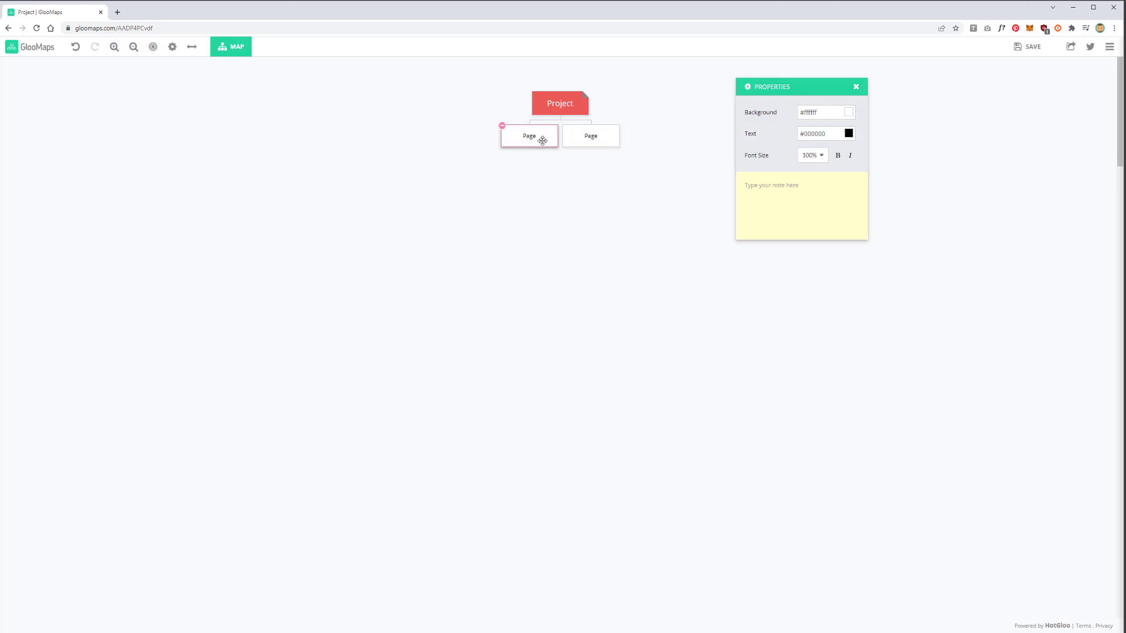
pyautogui.click(531, 158)
# Add two same-level pages after the last page under Project, and nest two levels of subpages beneath the rightmost one
pyautogui.moveTo(631, 137)
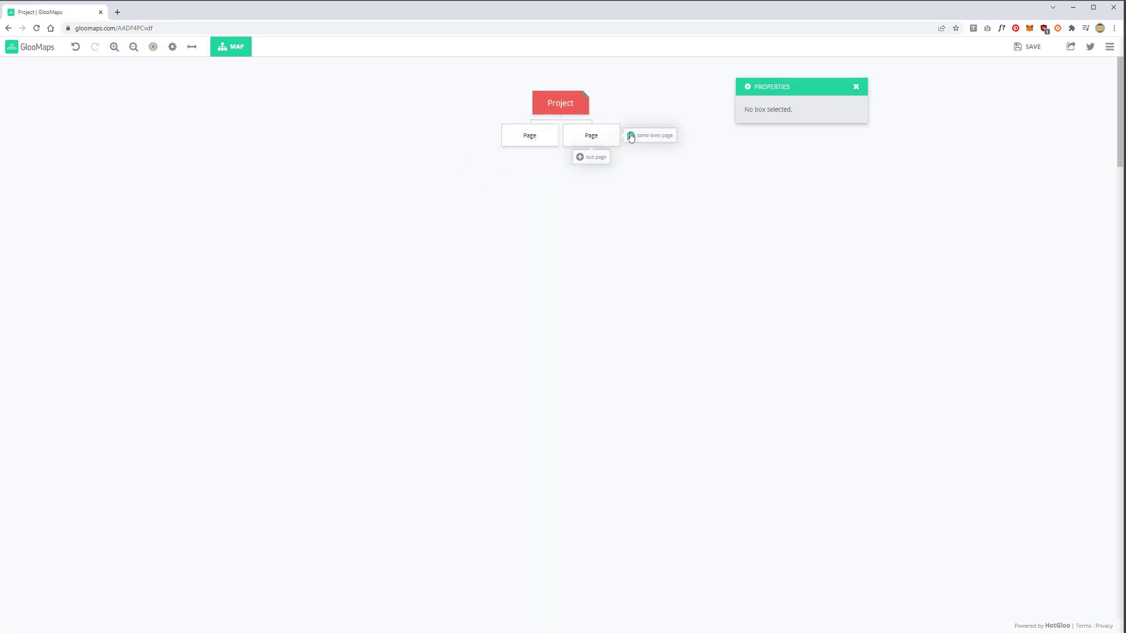
pyautogui.click(645, 136)
pyautogui.click(683, 137)
pyautogui.click(640, 157)
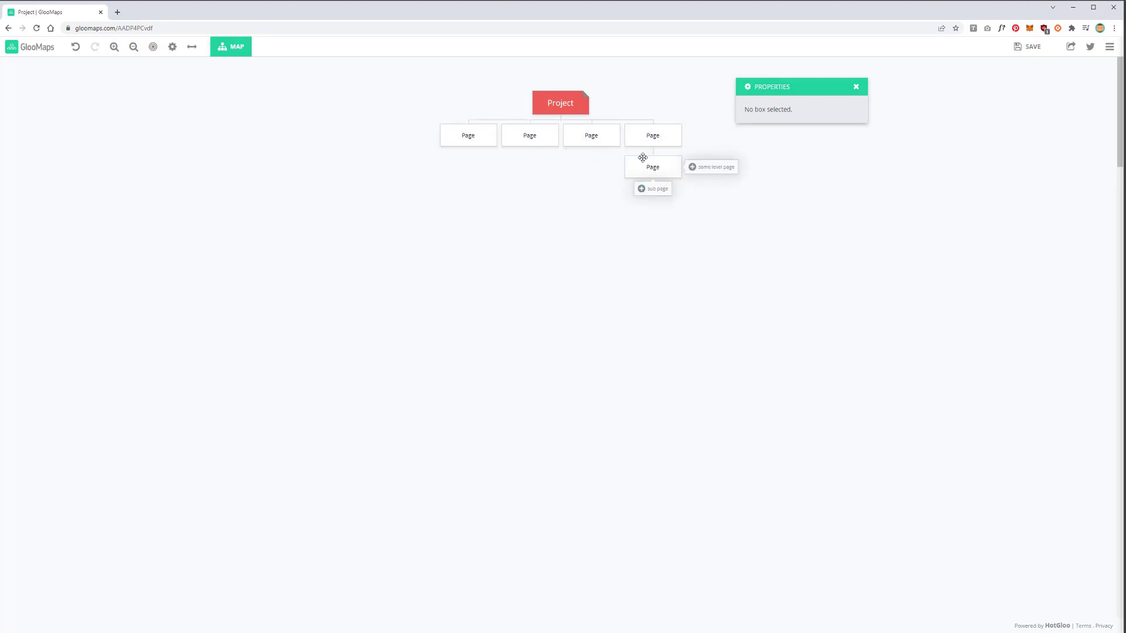
pyautogui.click(645, 189)
# Add a third nested subpage and two same-level pages beside the first subpage, and undo these three additions
pyautogui.click(645, 219)
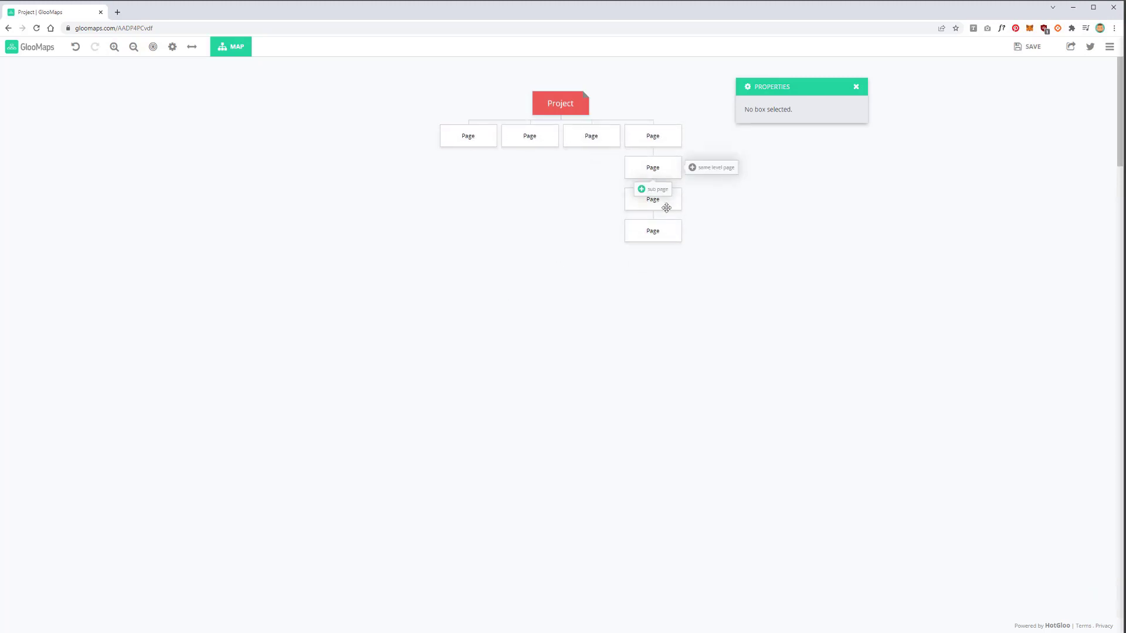
pyautogui.click(704, 168)
pyautogui.click(733, 169)
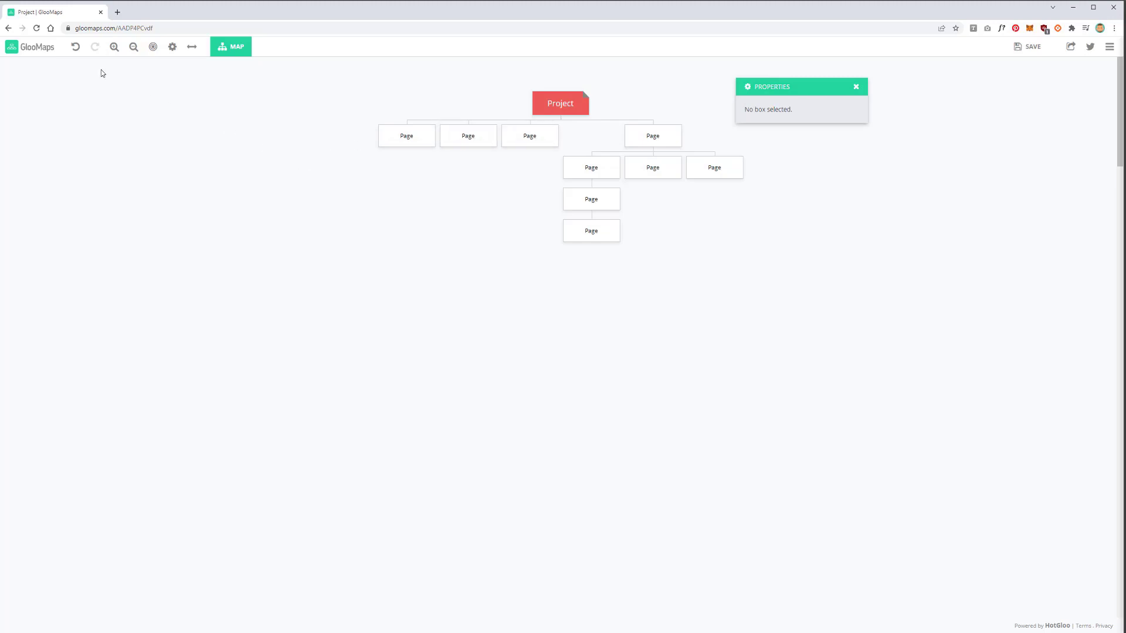
pyautogui.click(76, 46)
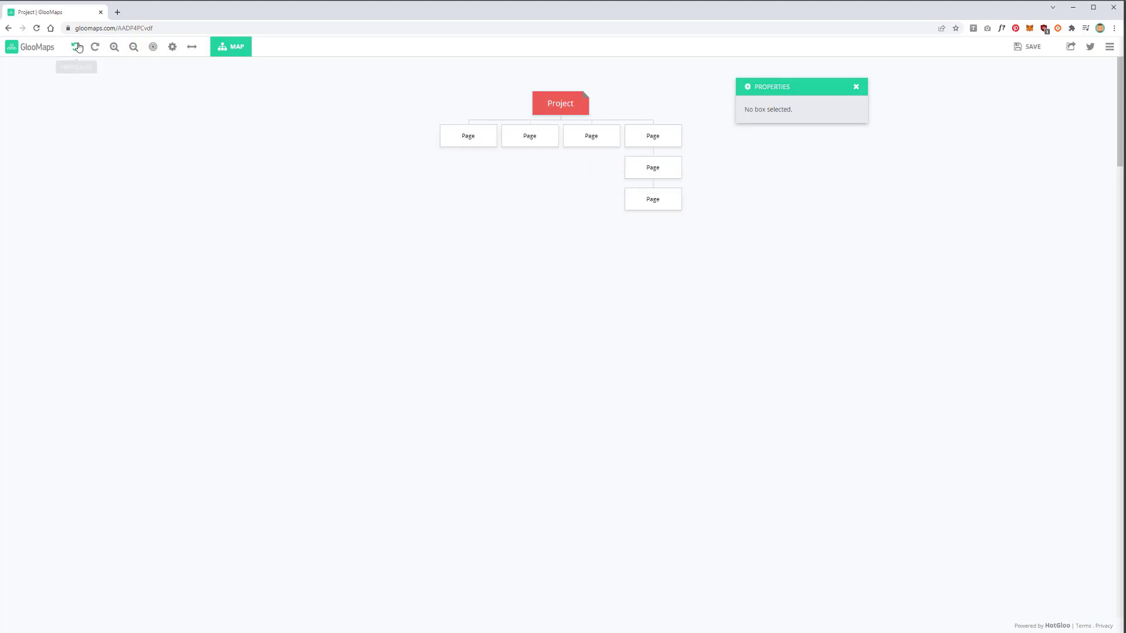
# Add a same-level page directly after the first page under Project
pyautogui.click(115, 47)
pyautogui.click(133, 48)
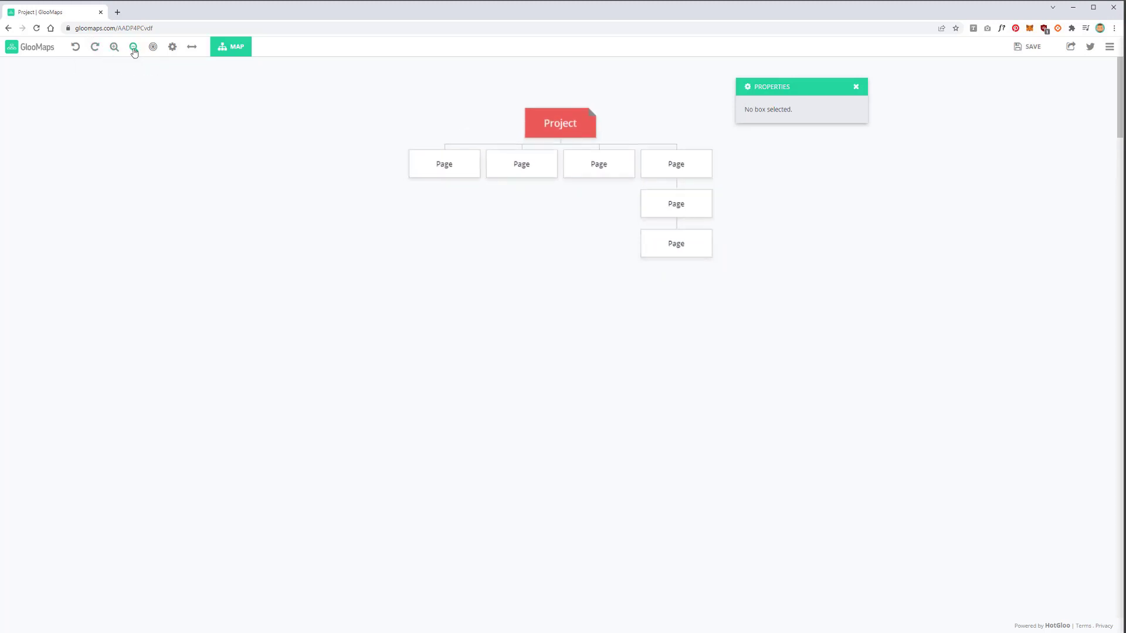
pyautogui.click(133, 48)
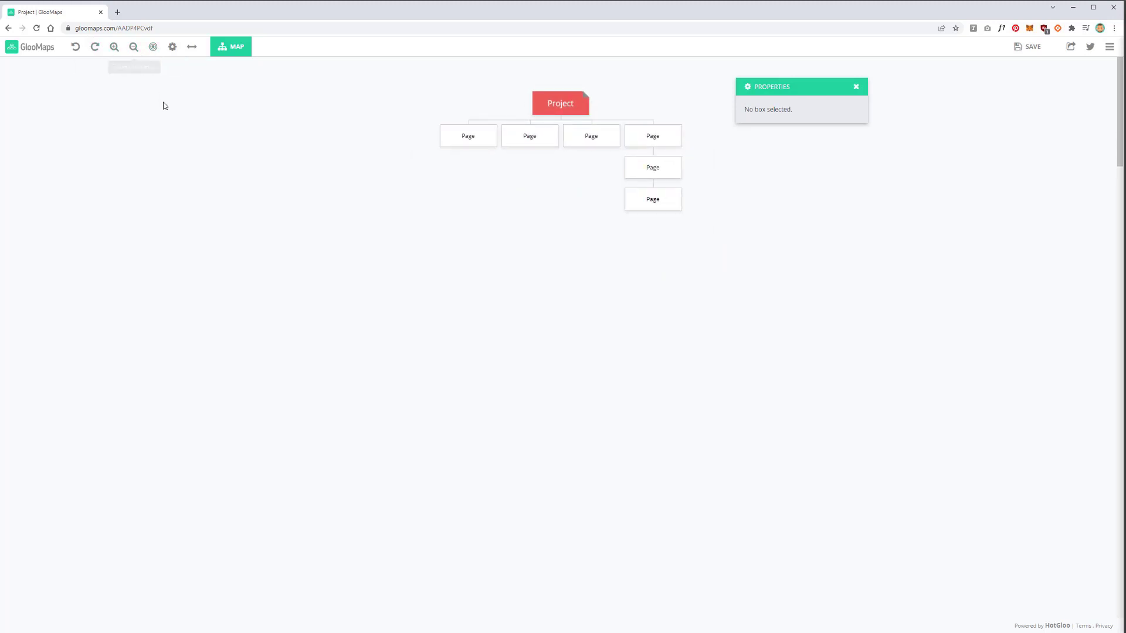
pyautogui.click(153, 49)
pyautogui.click(542, 134)
pyautogui.moveTo(541, 134); pyautogui.dragTo(655, 128)
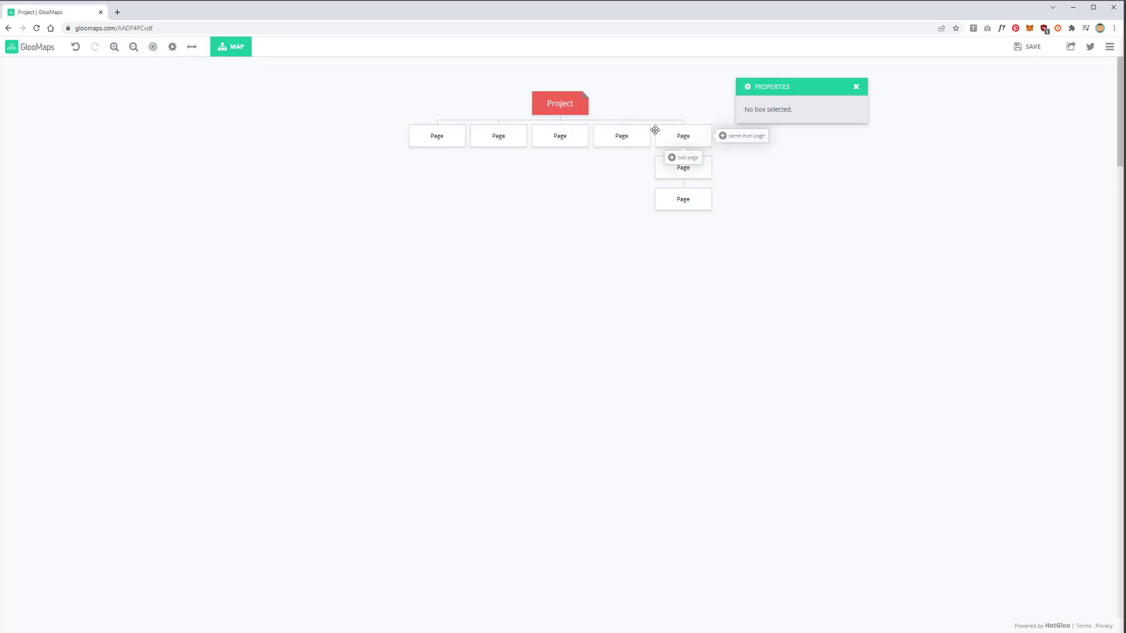
# Select the last page directly under Project, reopen its box properties and place them beside the map
pyautogui.click(692, 128)
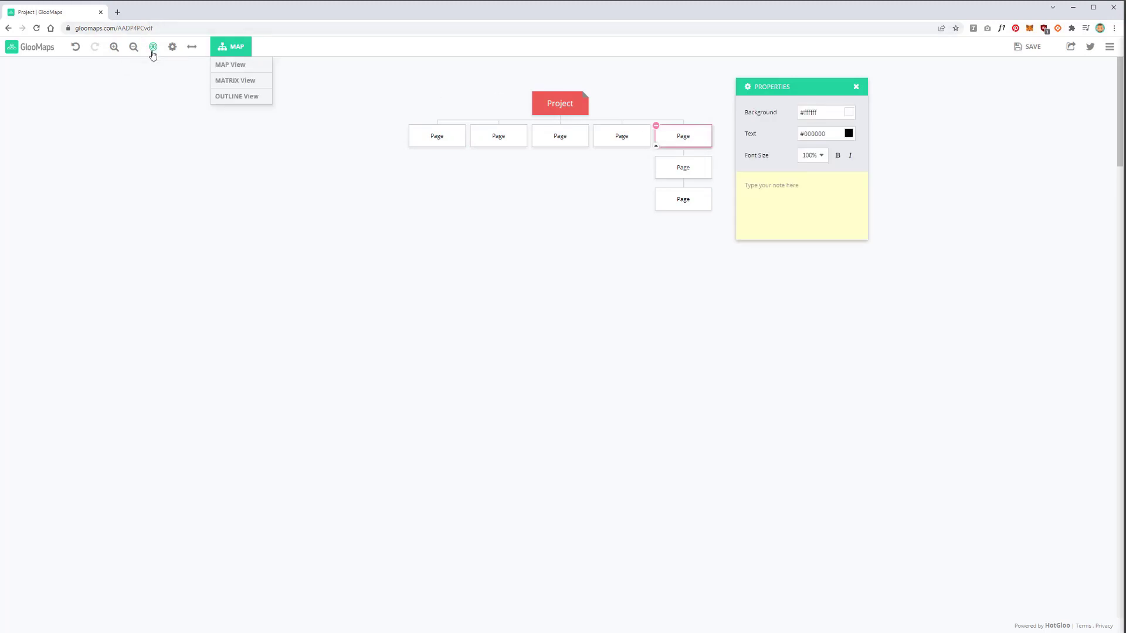
pyautogui.click(171, 50)
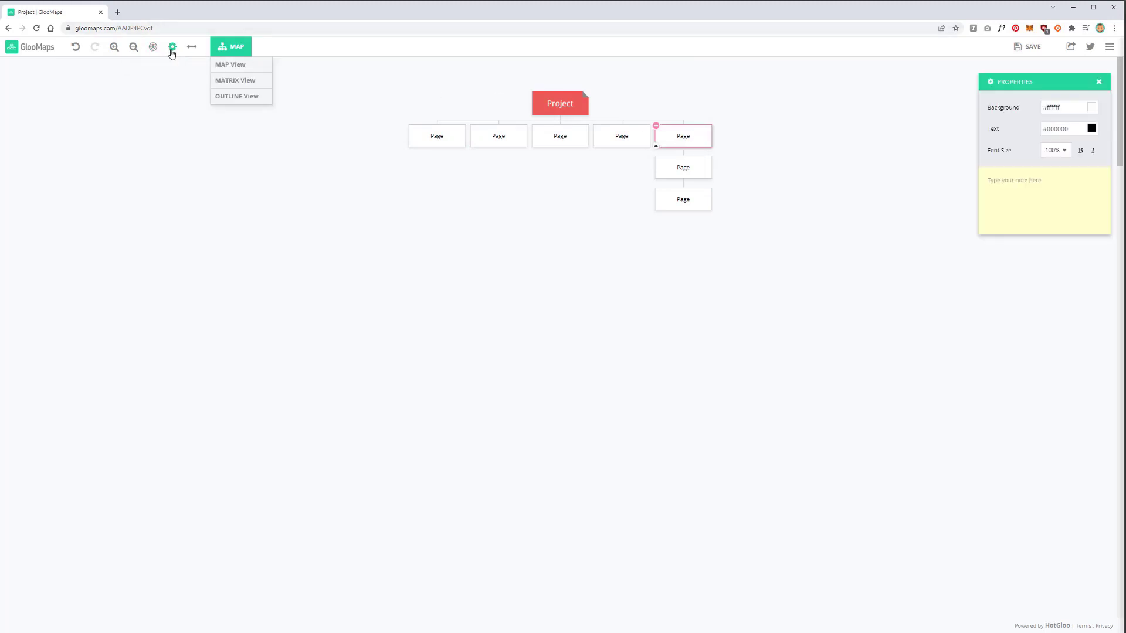
pyautogui.moveTo(1058, 86); pyautogui.dragTo(884, 91)
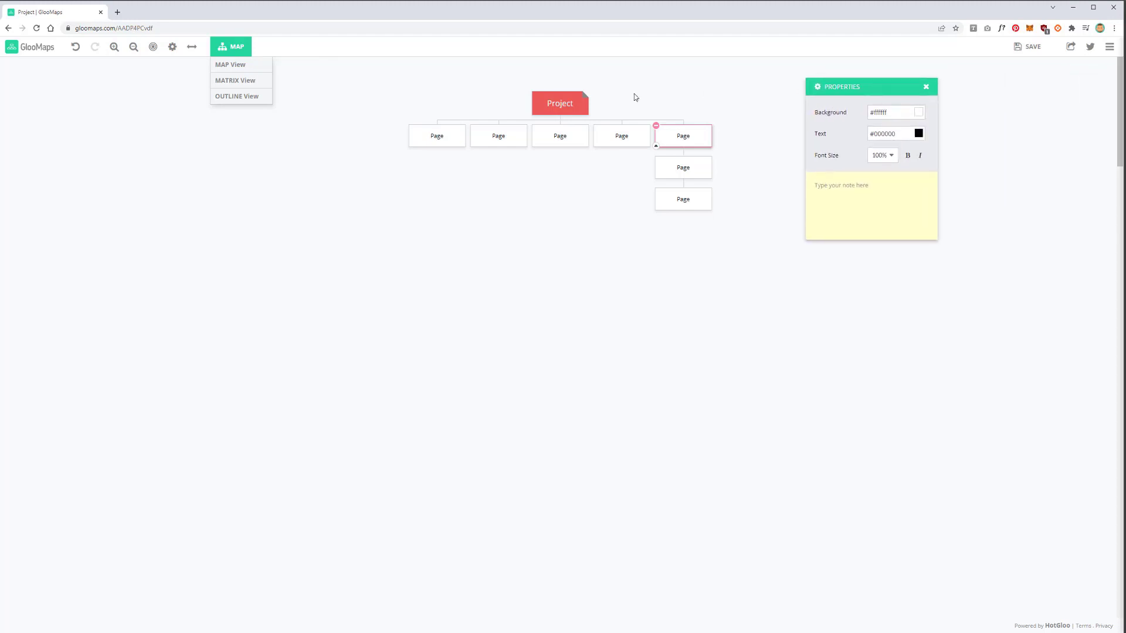
# Increase the box width for all boxes in the sitemap and apply it
pyautogui.click(190, 50)
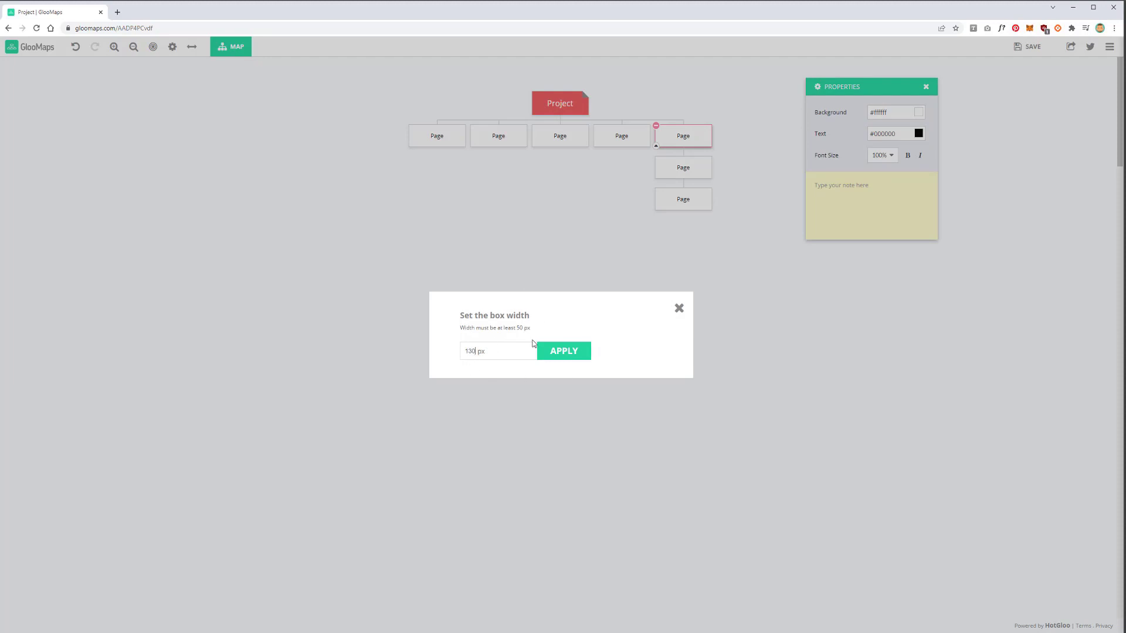
pyautogui.write('10')
pyautogui.press('Return')
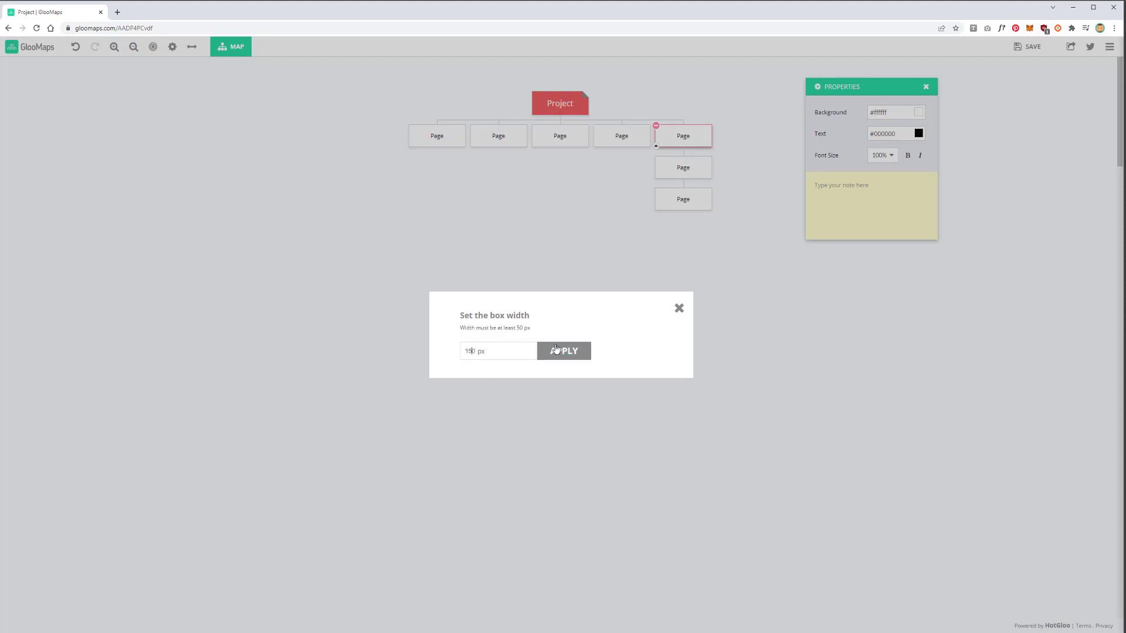
pyautogui.click(679, 309)
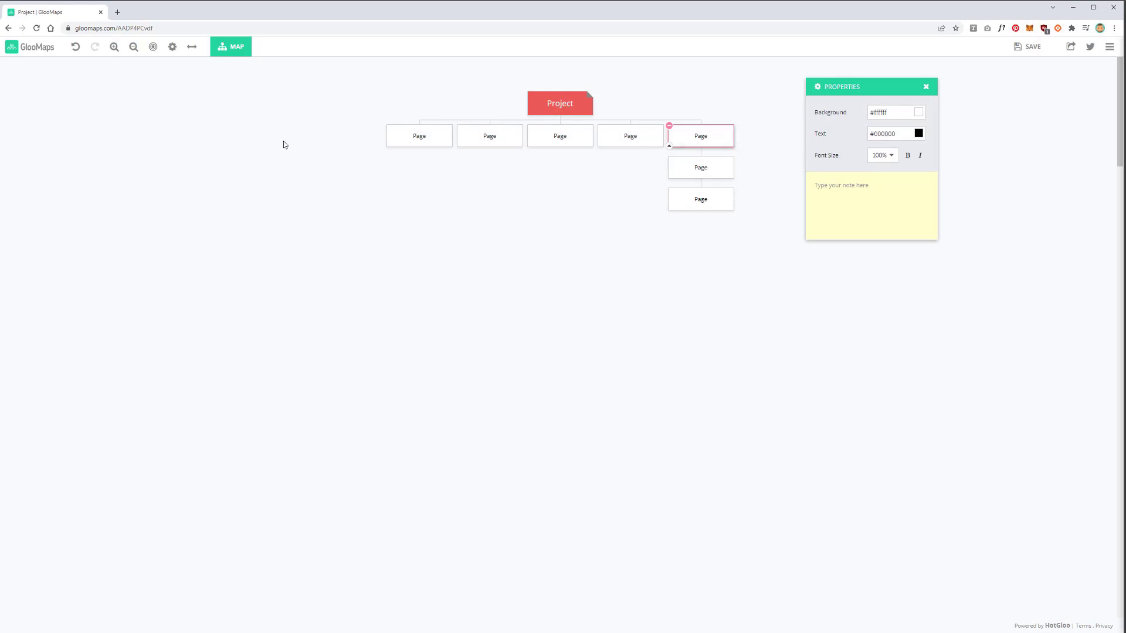
# Switch the sitemap display from map view to matrix view
pyautogui.click(238, 56)
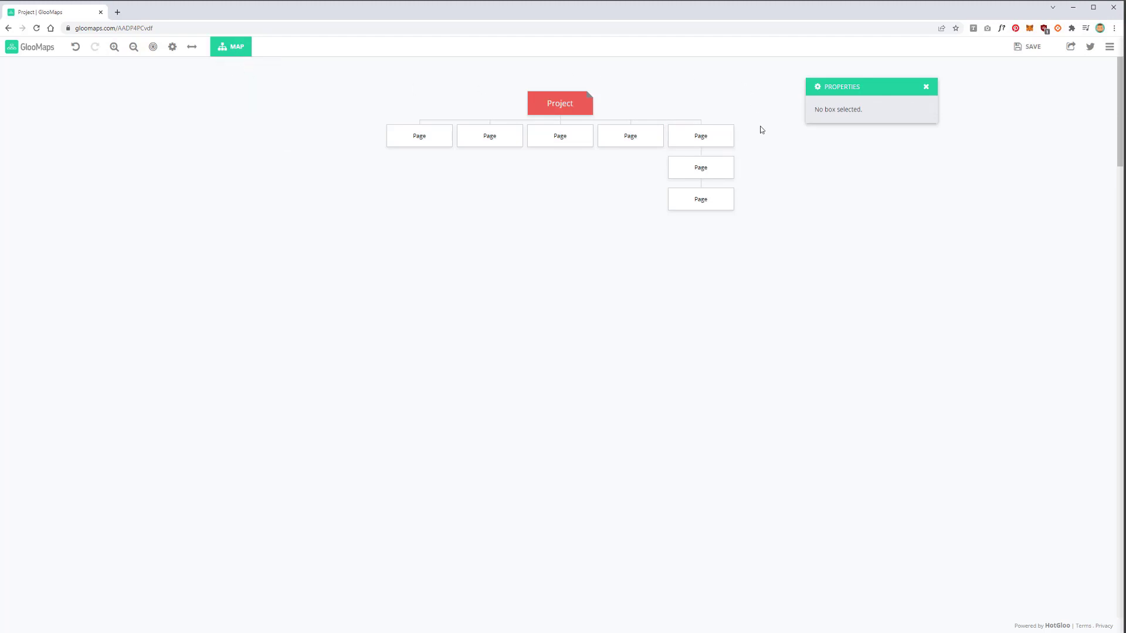
pyautogui.click(241, 49)
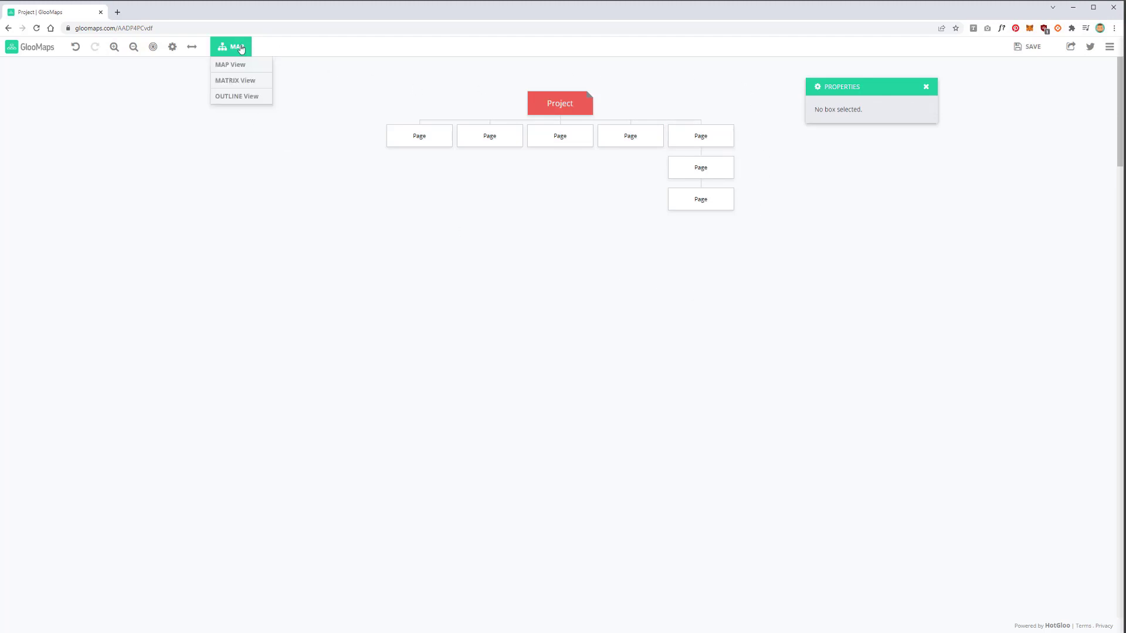
pyautogui.click(244, 80)
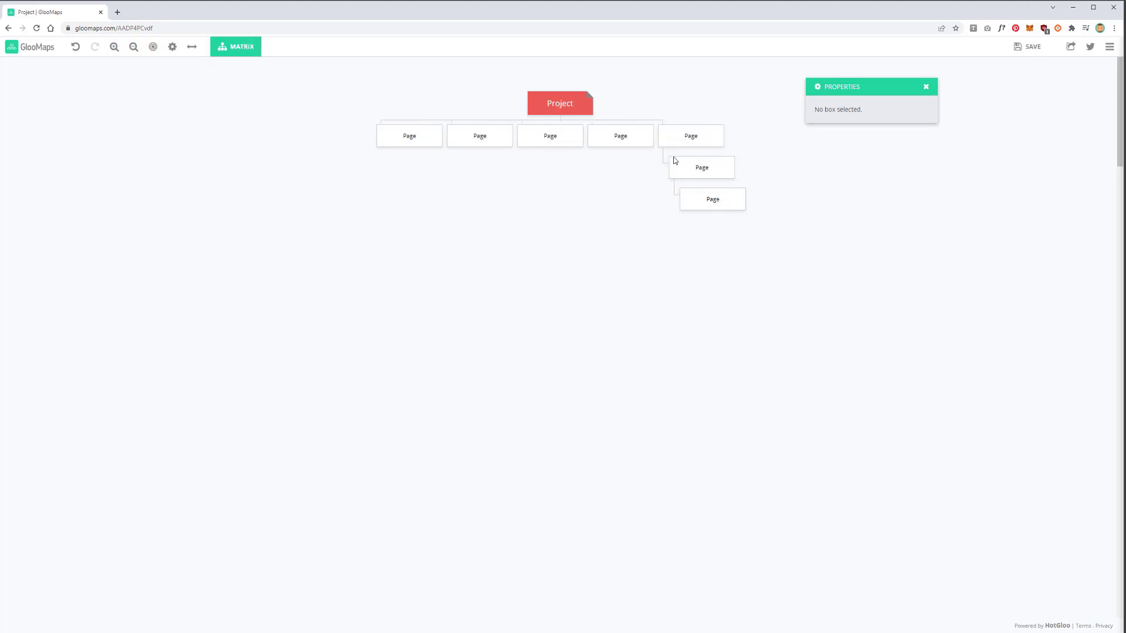
# Add two same-level pages after the first sub page of the last page under Project
pyautogui.click(757, 169)
pyautogui.click(762, 170)
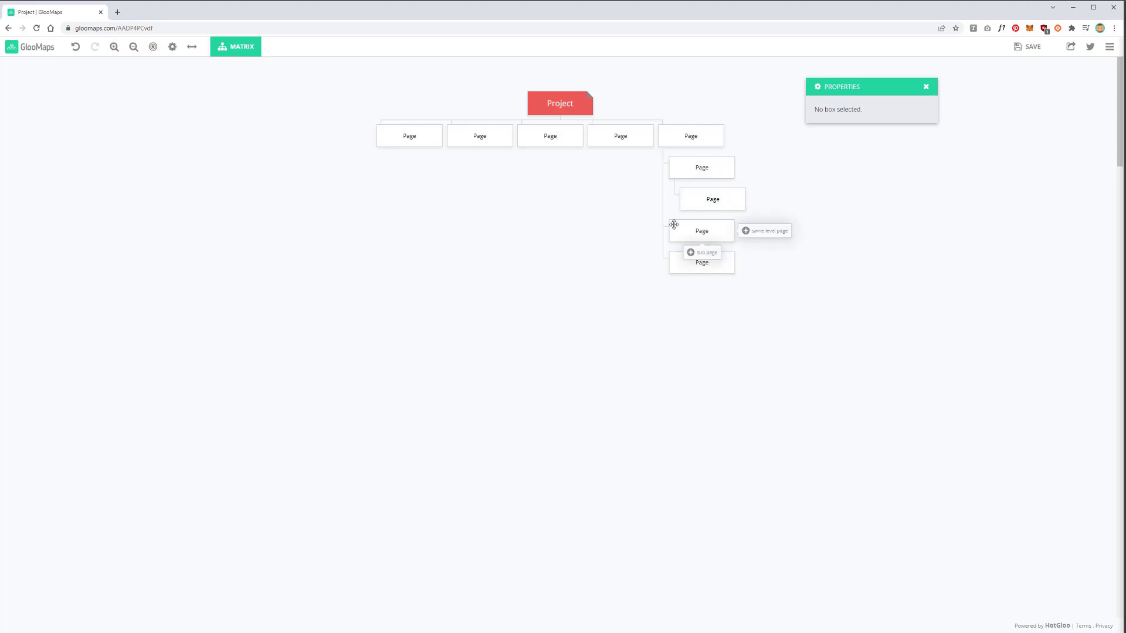
pyautogui.moveTo(693, 164)
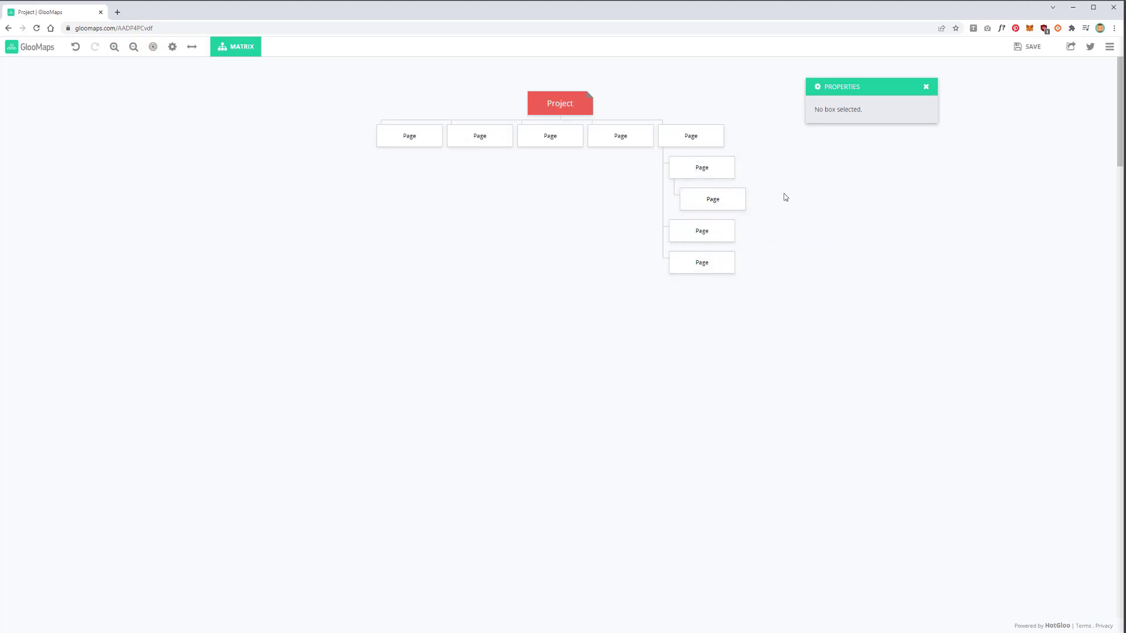
# Extend the deepest sub page with another sub page level, and give that new page a sub page plus a same-level sibling
pyautogui.moveTo(708, 219)
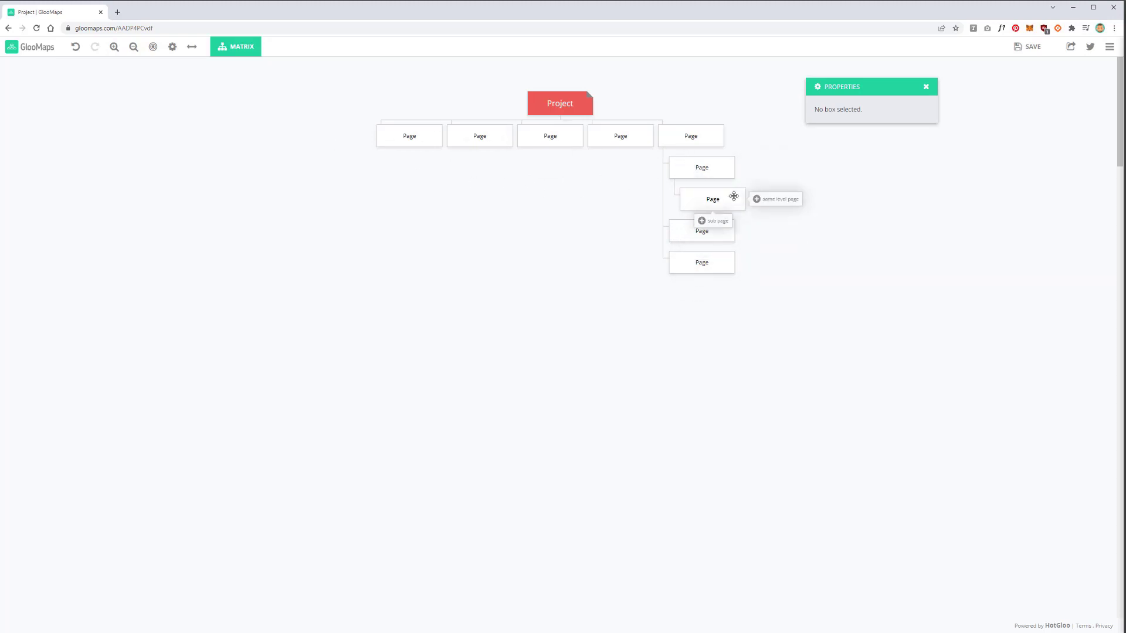
pyautogui.click(715, 224)
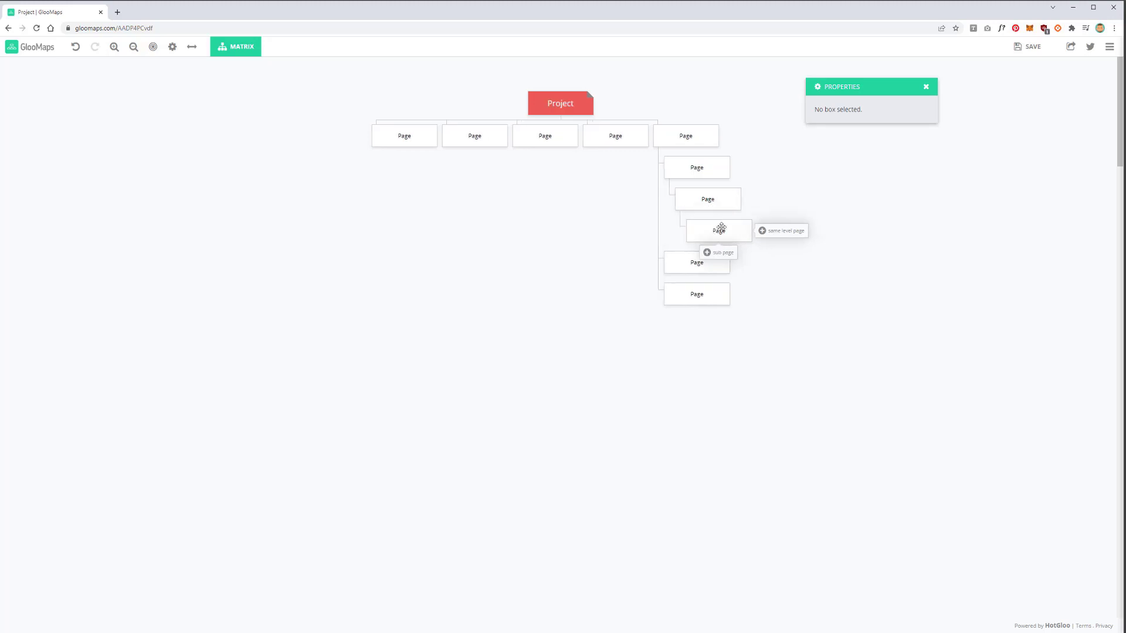
pyautogui.click(719, 254)
pyautogui.click(784, 265)
# Switch the sitemap display from matrix view to outline view
pyautogui.click(237, 47)
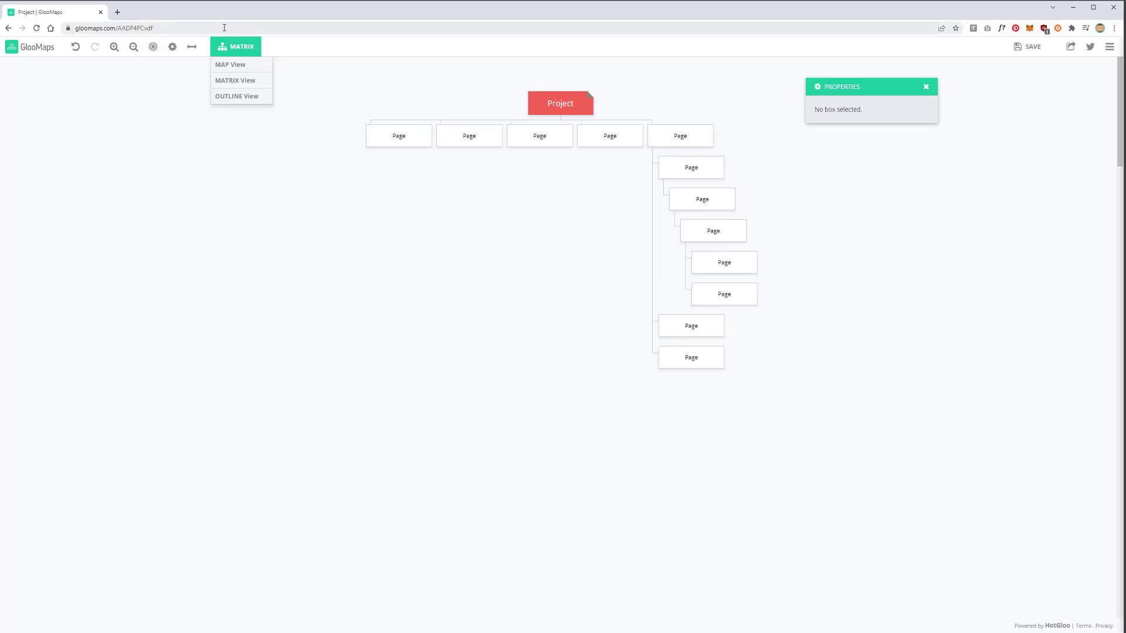
pyautogui.click(234, 95)
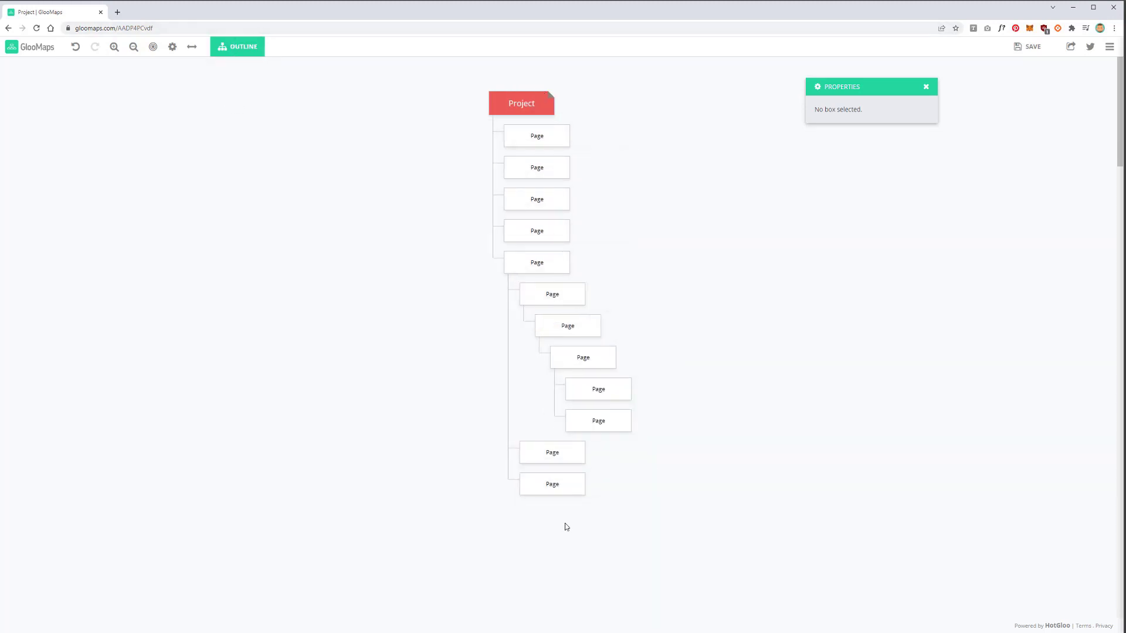
pyautogui.moveTo(569, 138)
pyautogui.click(236, 48)
pyautogui.moveTo(569, 264)
pyautogui.click(237, 47)
# Open a blank GlooMaps sitemap in a separate tab, check its available views and close that tab
pyautogui.click(11, 48)
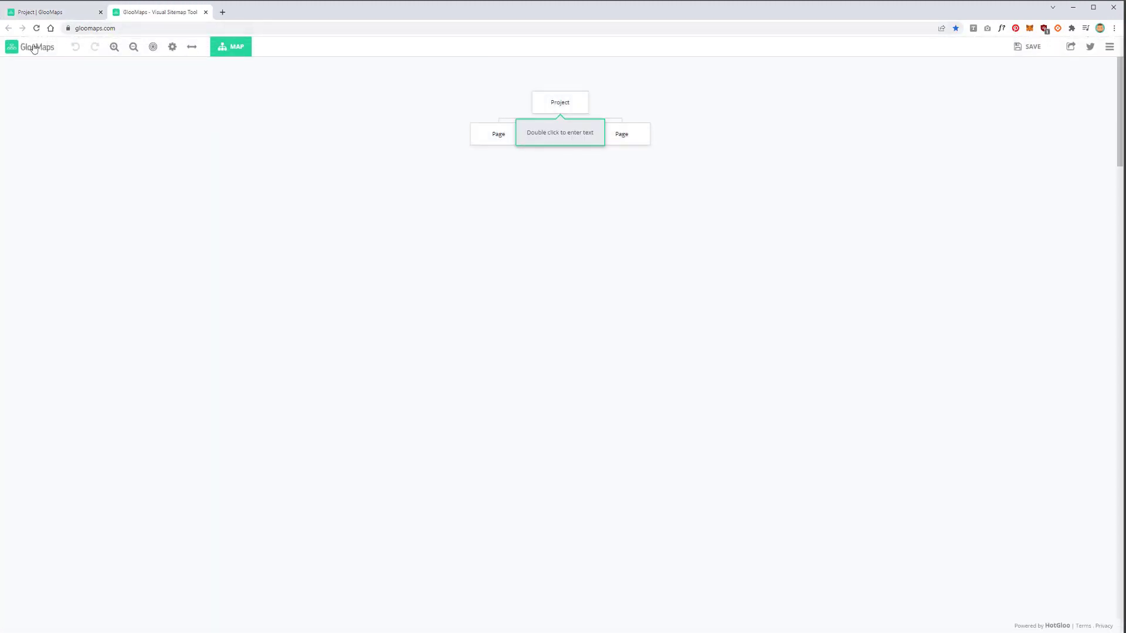
pyautogui.click(231, 47)
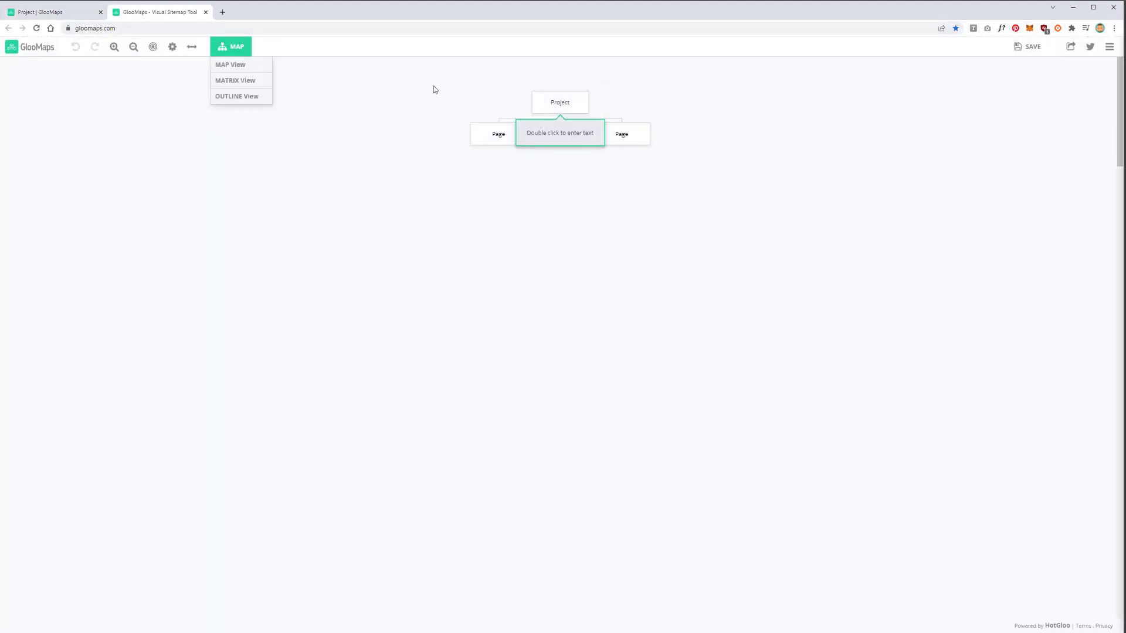
pyautogui.click(205, 12)
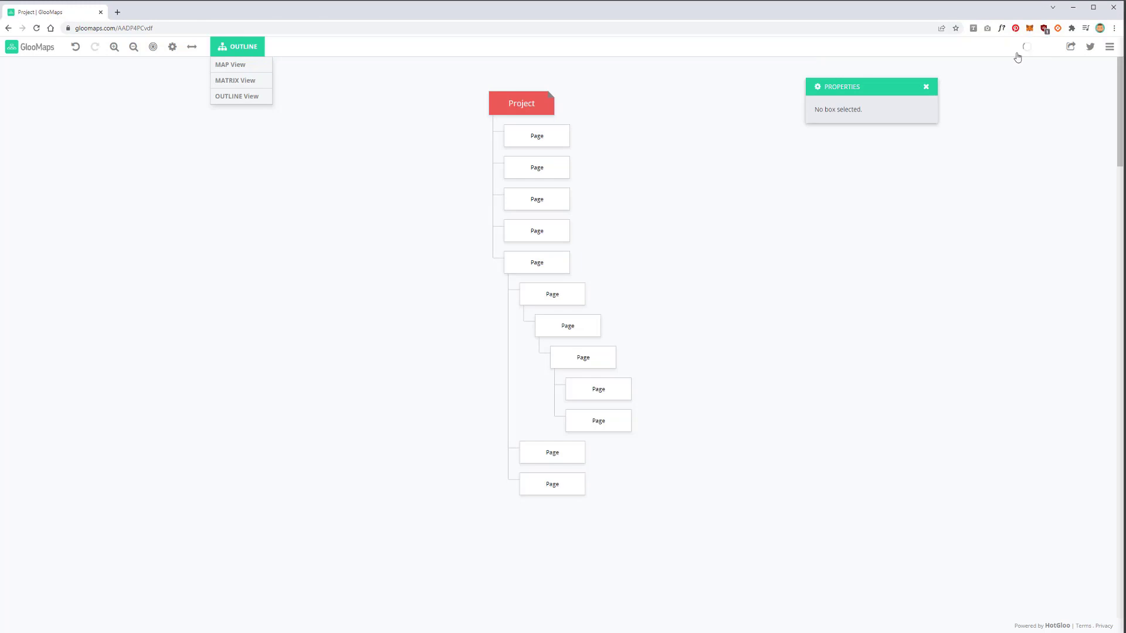
# Review the sitemap's PDF and PNG export options and close the export dialog without exporting
pyautogui.click(1071, 52)
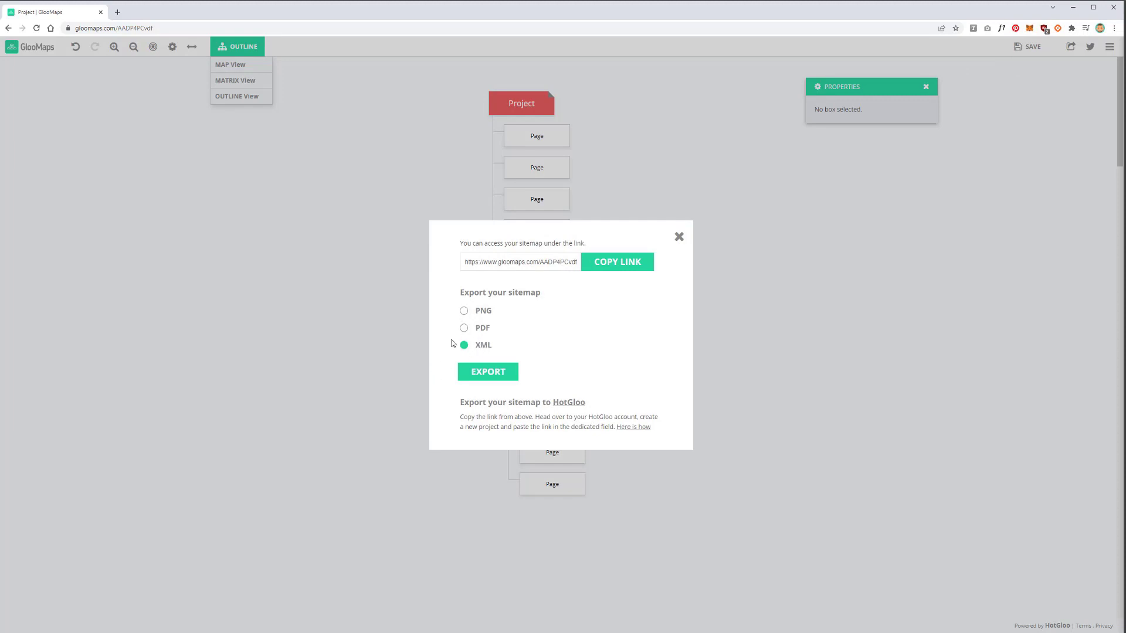
pyautogui.click(464, 328)
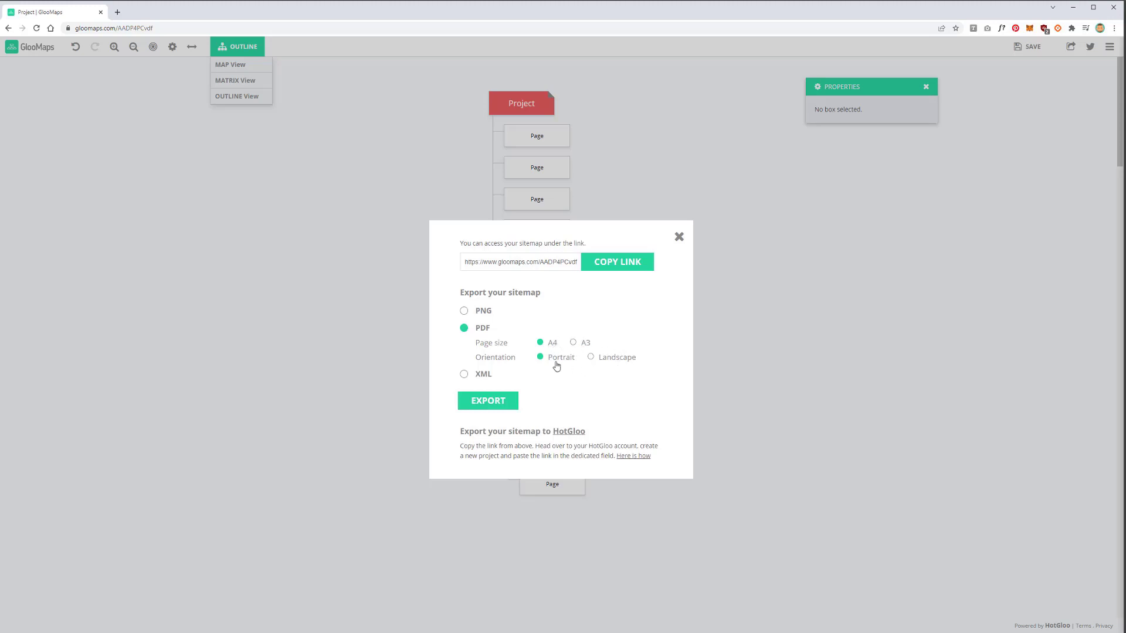
pyautogui.click(466, 312)
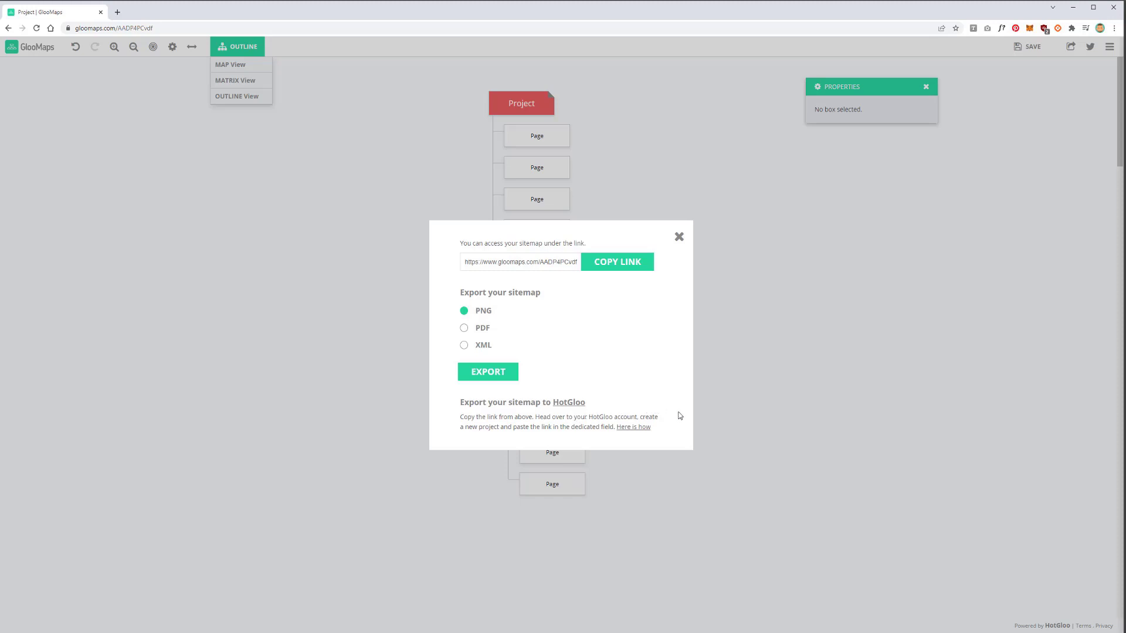
pyautogui.click(677, 239)
# Open the GlooMaps information page and read its notes on saving, sharing, shortcuts and exporting
pyautogui.click(1109, 47)
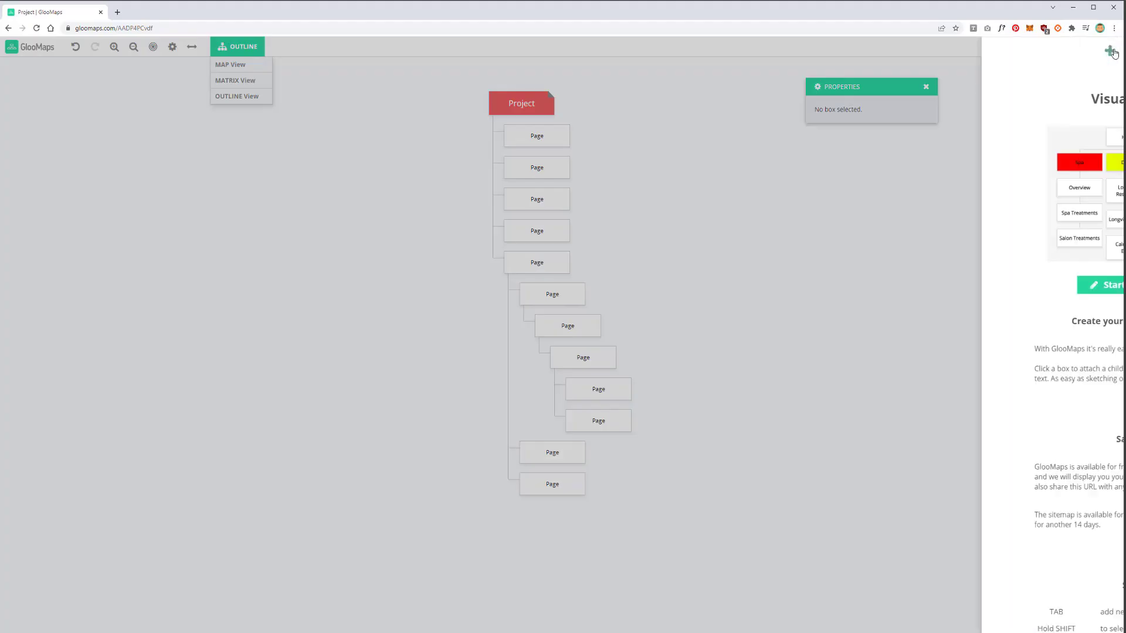
pyautogui.click(1110, 51)
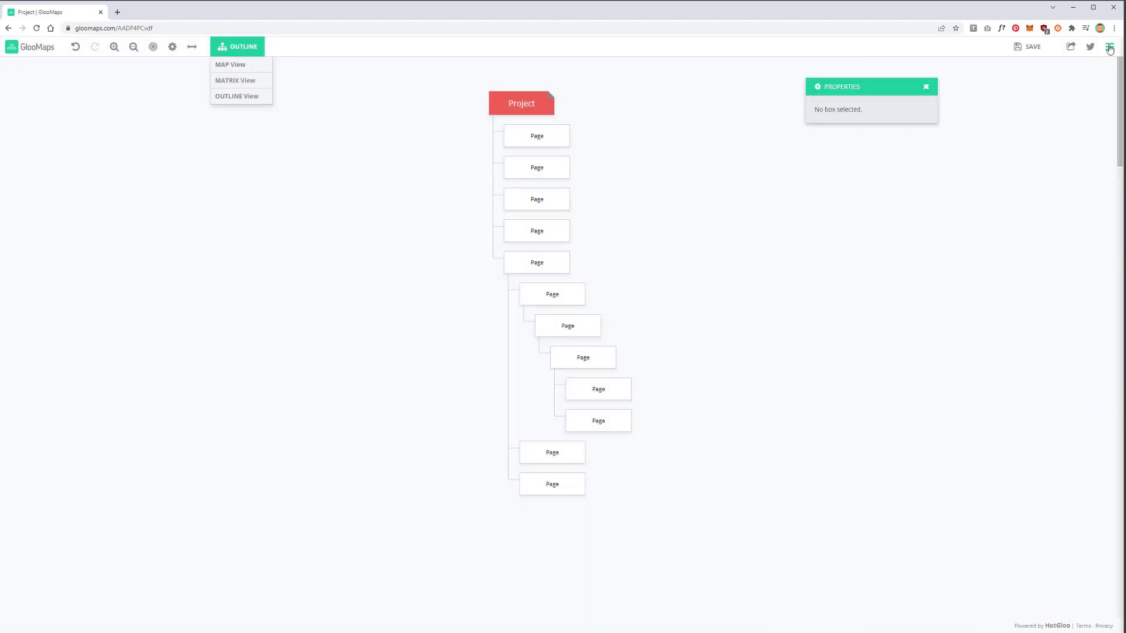
pyautogui.click(1109, 48)
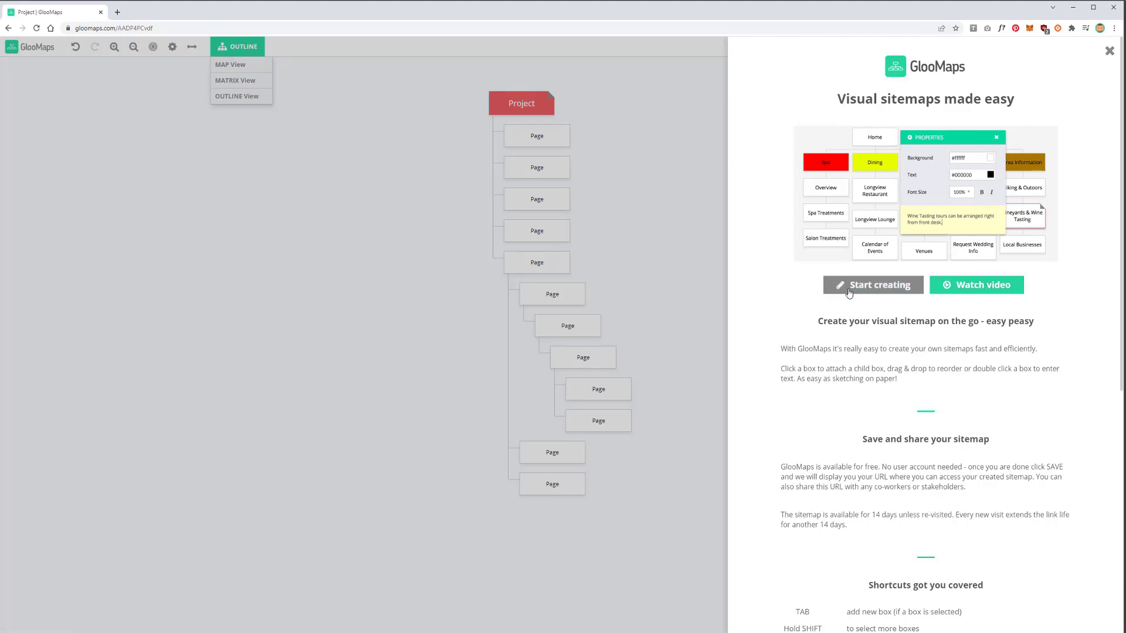
pyautogui.scroll(-5, 841, 310)
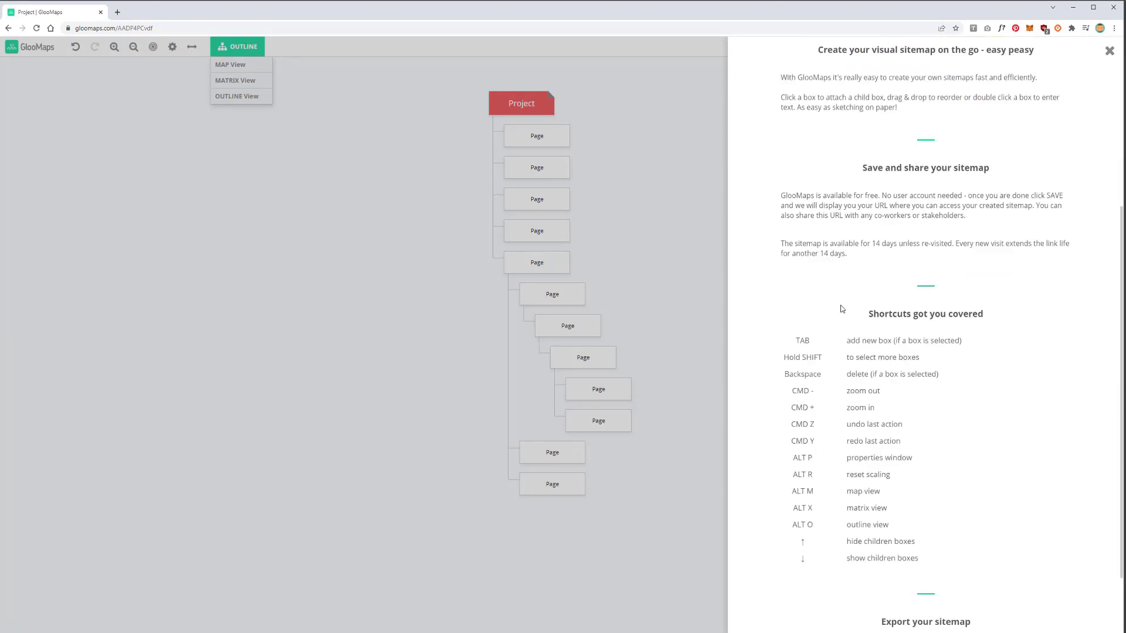
pyautogui.scroll(-2, 842, 305)
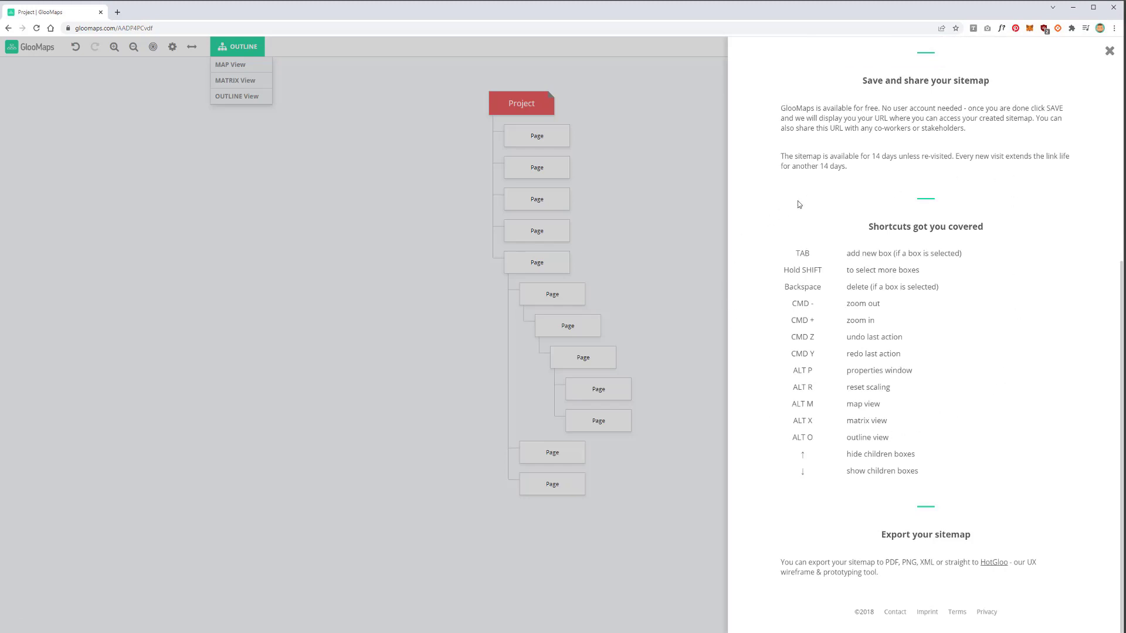
# Open the HotGloo website from the export notes and look over its home page
pyautogui.click(994, 562)
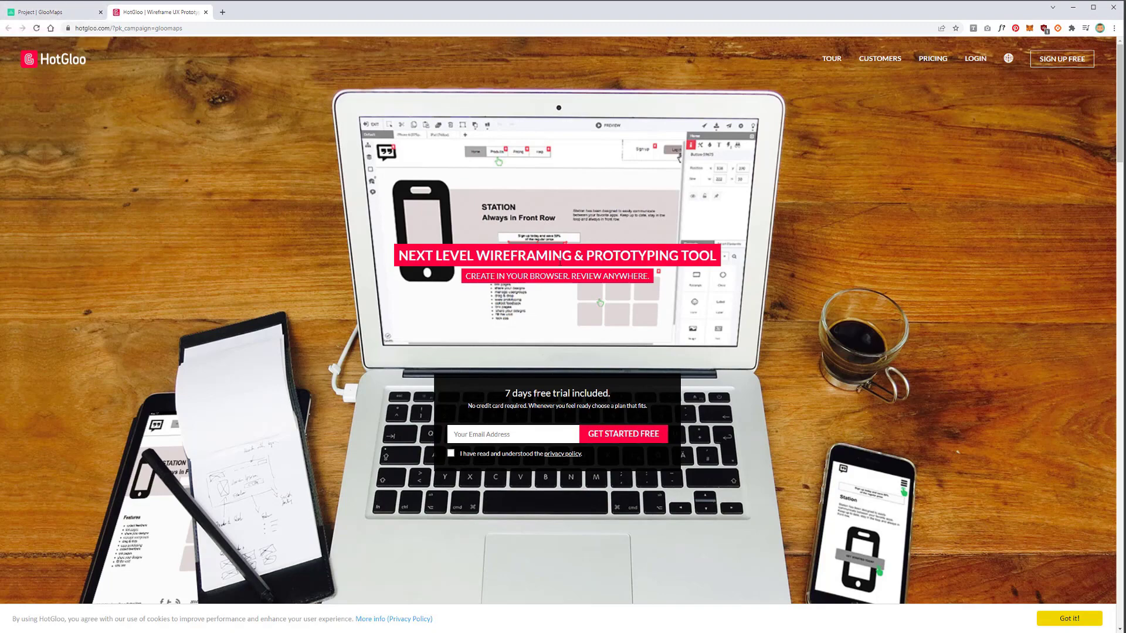
pyautogui.scroll(-7, 560, 258)
pyautogui.scroll(6, 560, 262)
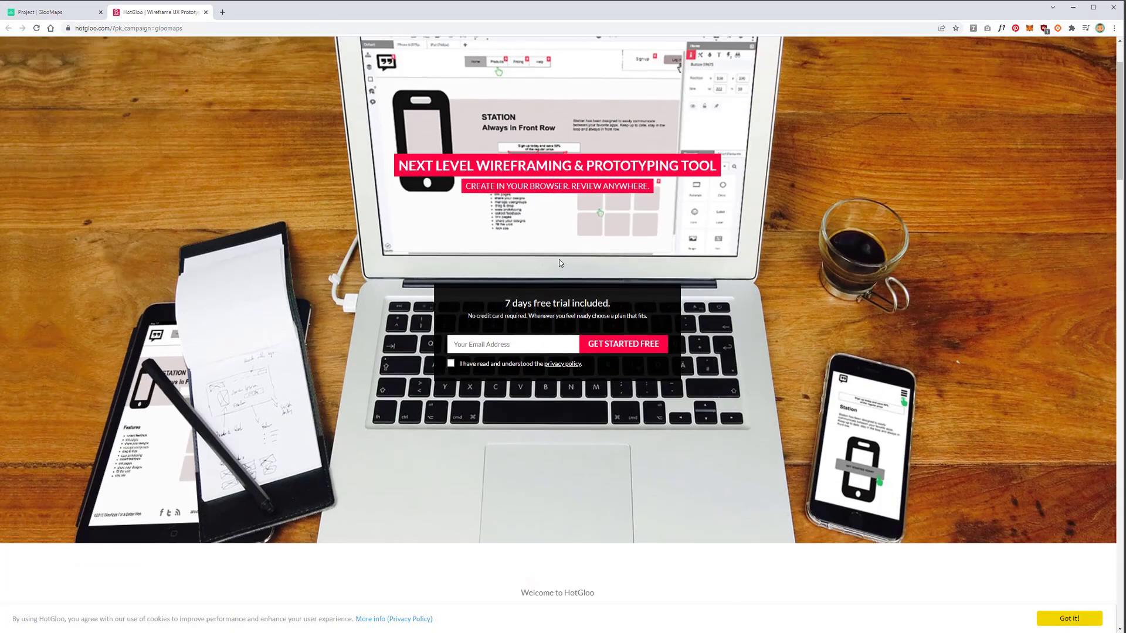
pyautogui.scroll(2, 558, 259)
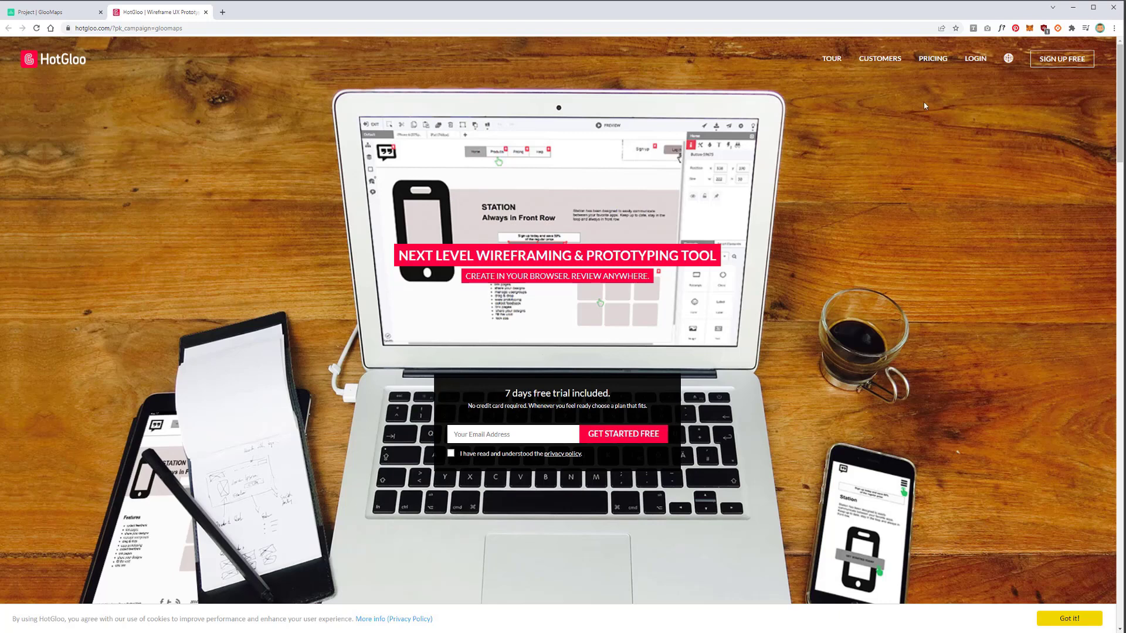
# View HotGloo's plans and pricing, close the site and return to the sitemap with the information page closed
pyautogui.click(932, 58)
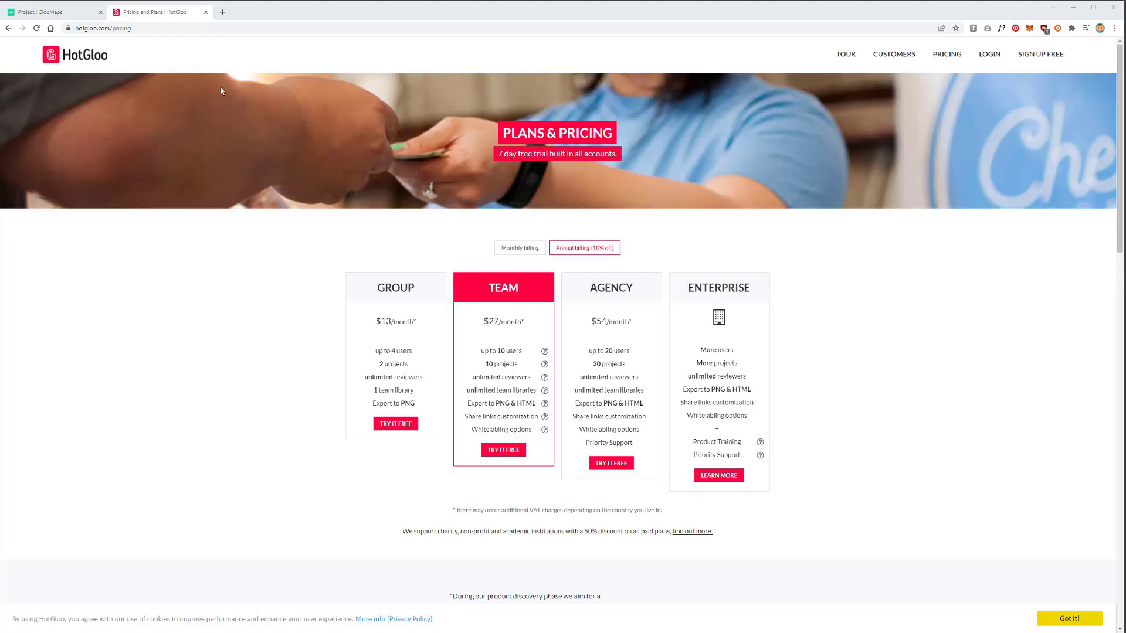
pyautogui.click(205, 12)
pyautogui.click(319, 210)
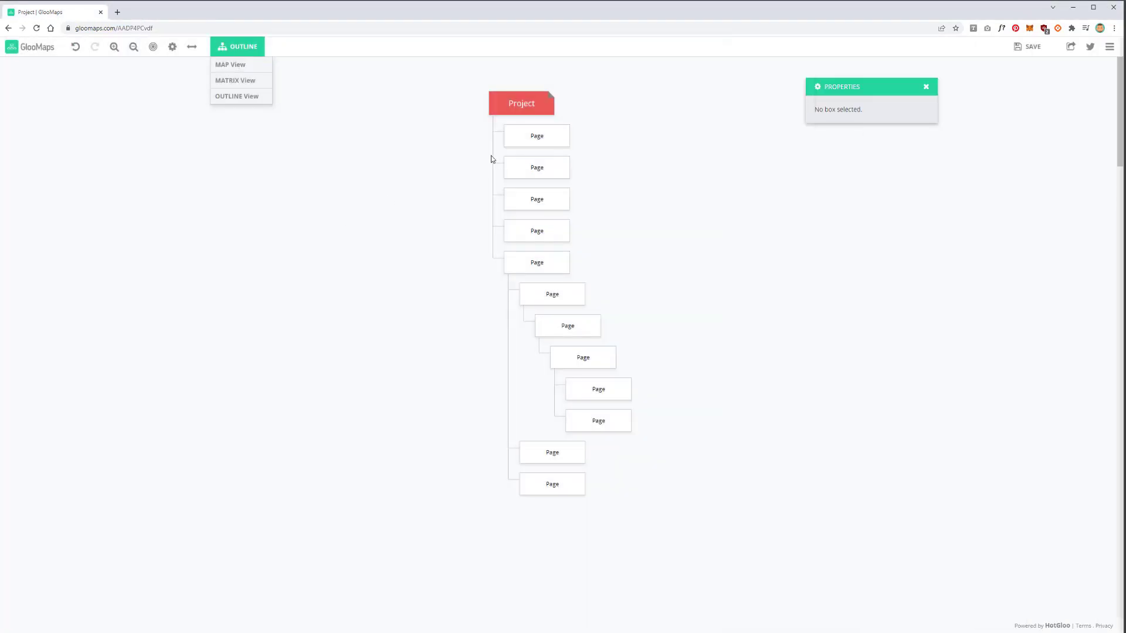